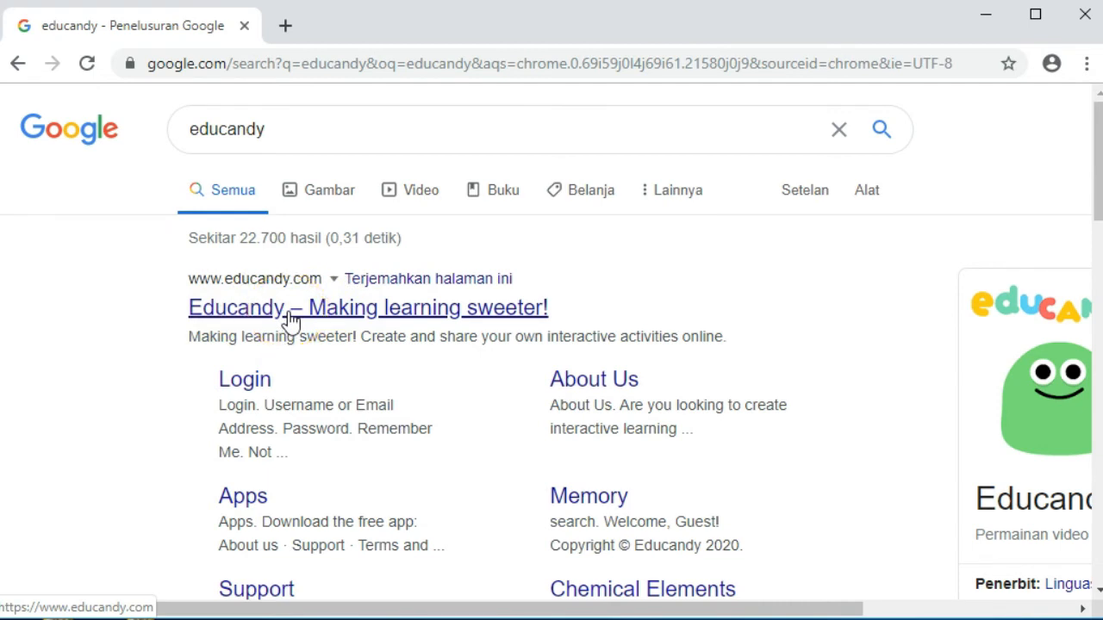
Step: Open the Educandy website from the search results and look over its home page from beginning to end
left_click(291, 319)
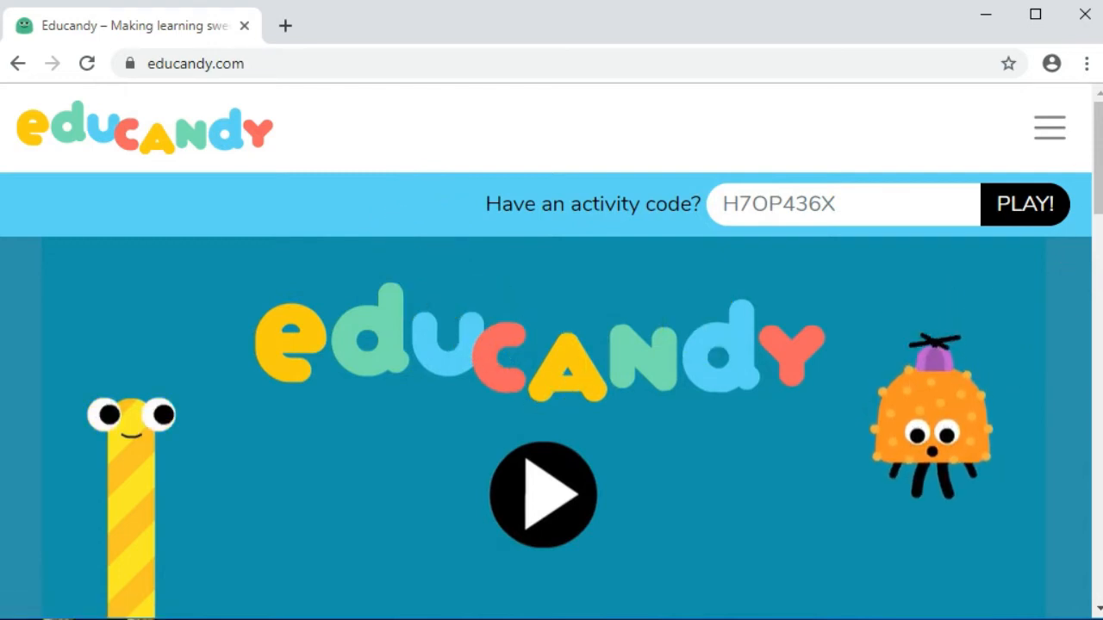
scroll(1098, 201, "down", 6)
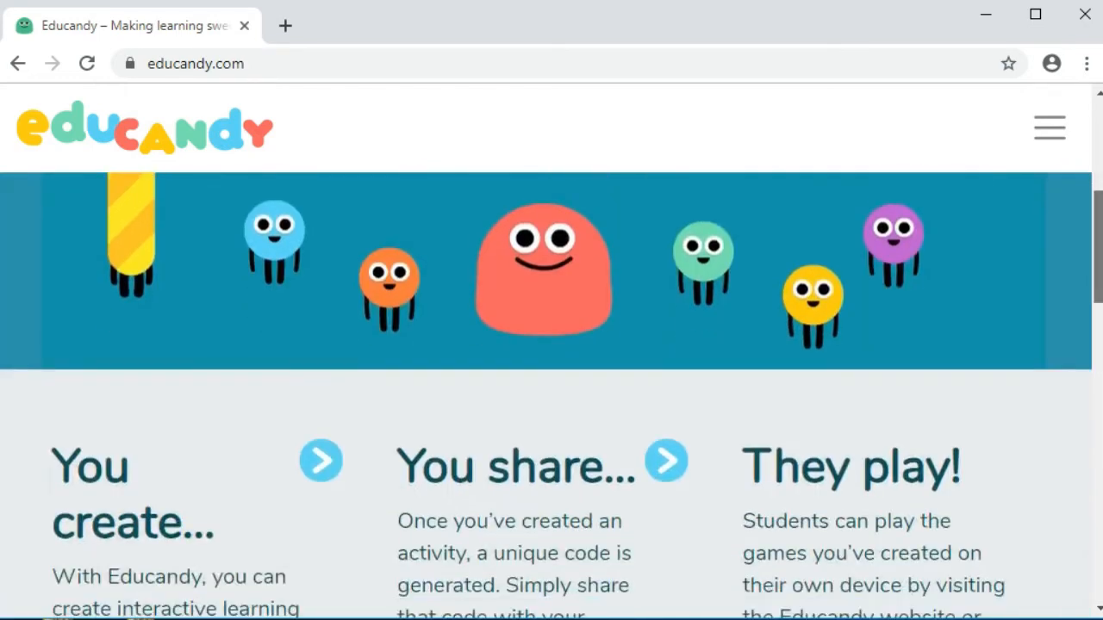
scroll(1097, 258, "down", 5)
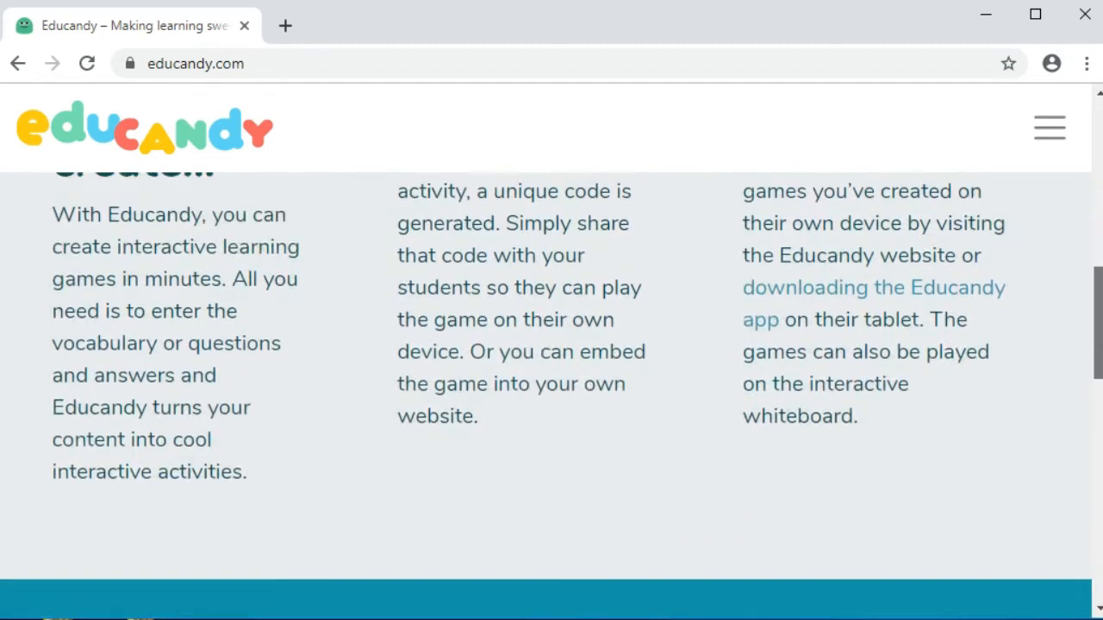
scroll(1098, 258, "down", 6)
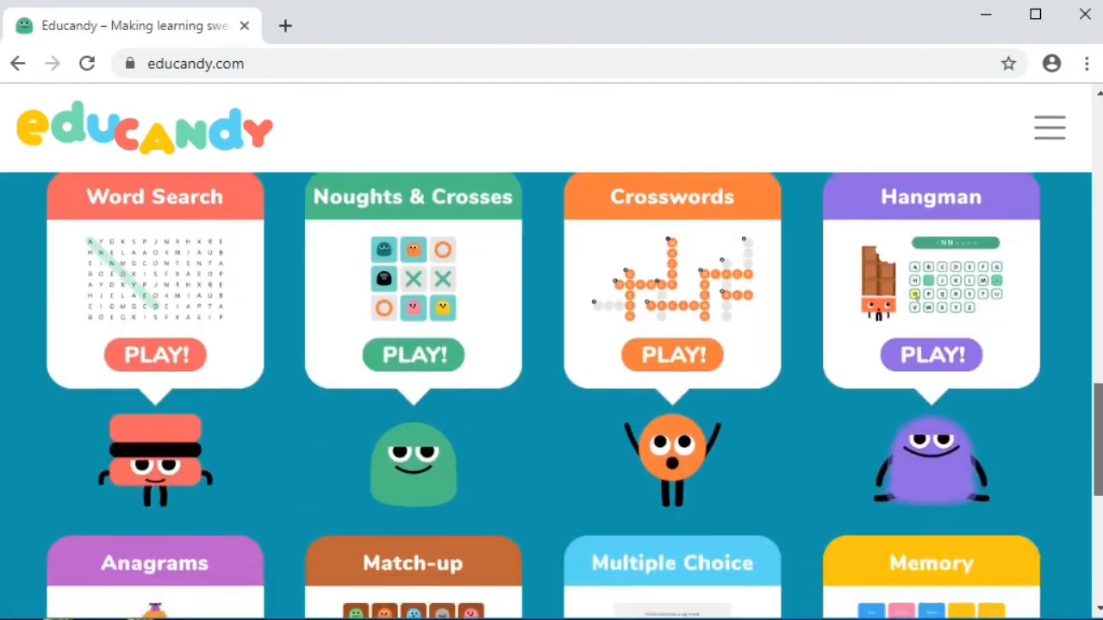
scroll(551, 395, "down", 3)
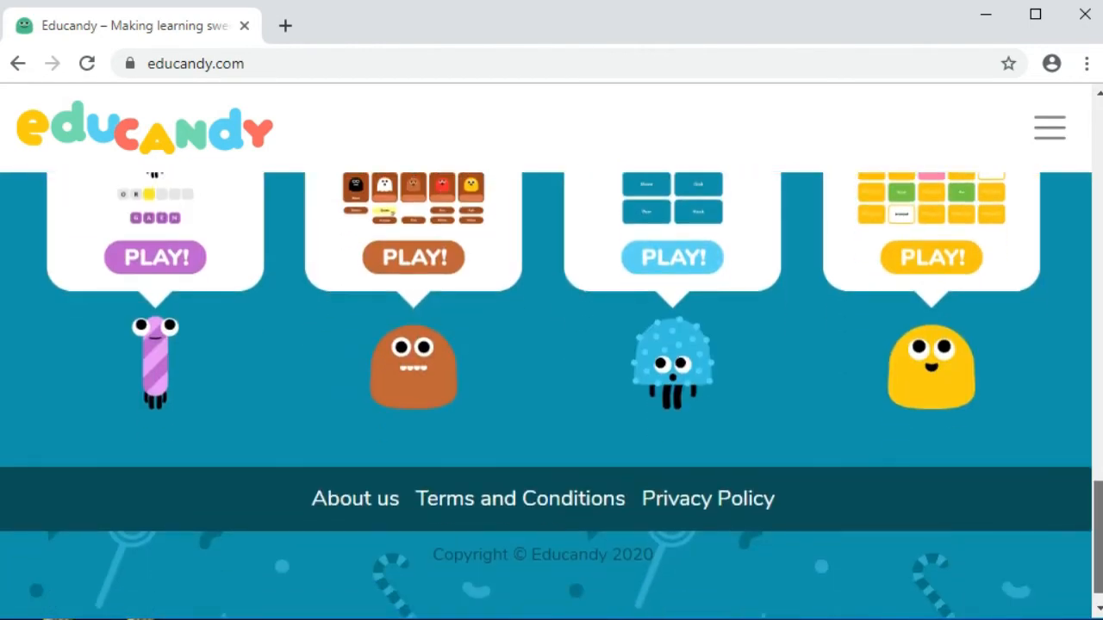
scroll(551, 395, "up", 15)
scroll(551, 394, "up", 5)
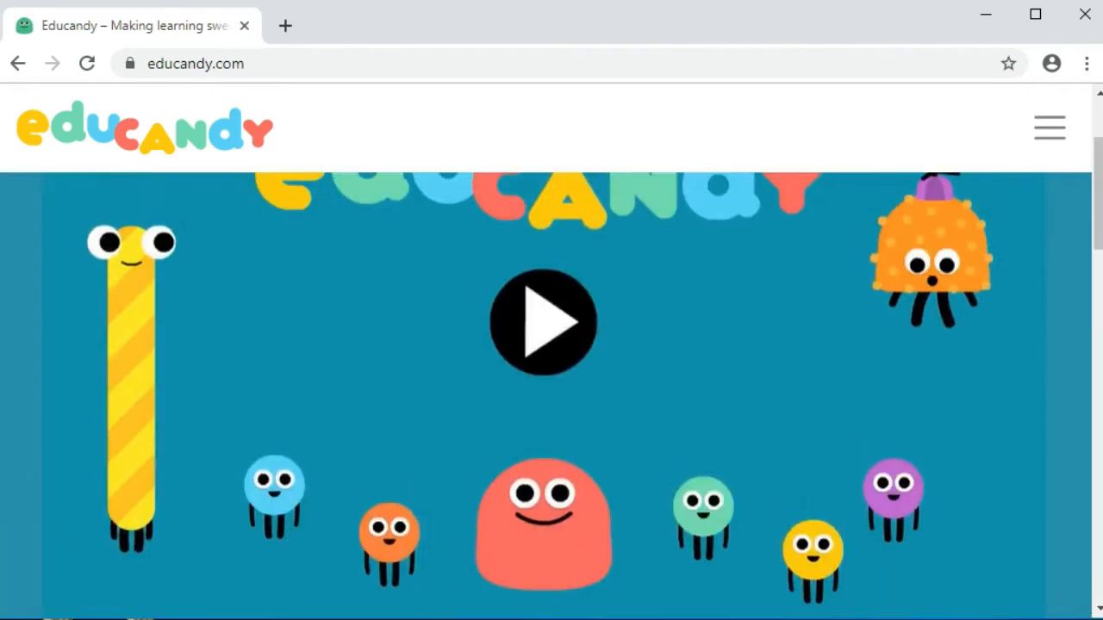
Step: Open the account registration form through the site's option for creating a first activity
left_click(1049, 129)
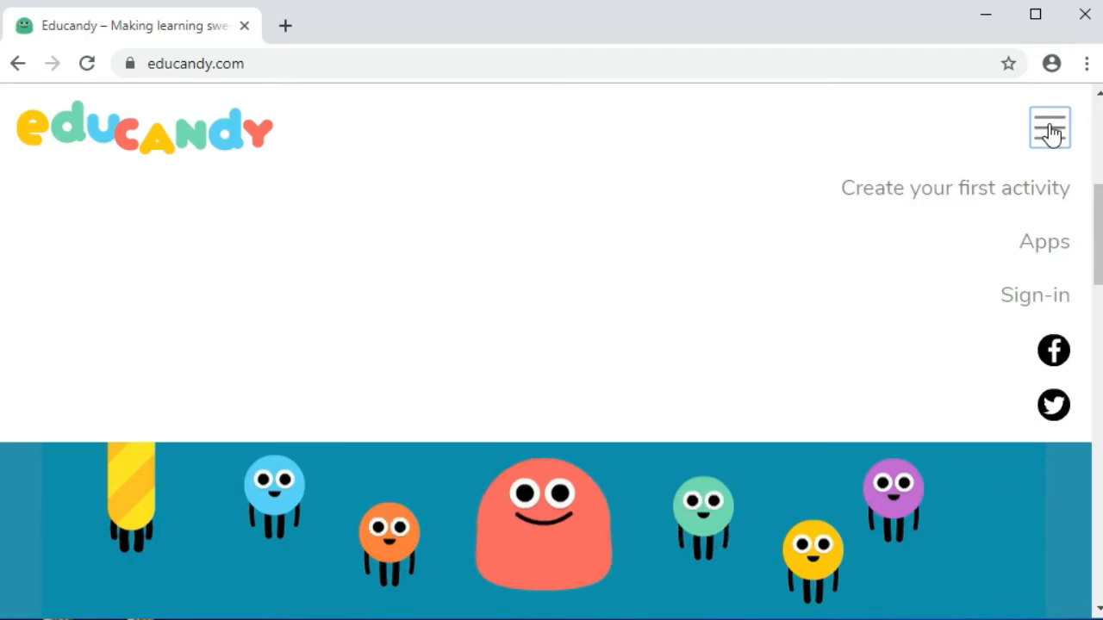
left_click(959, 200)
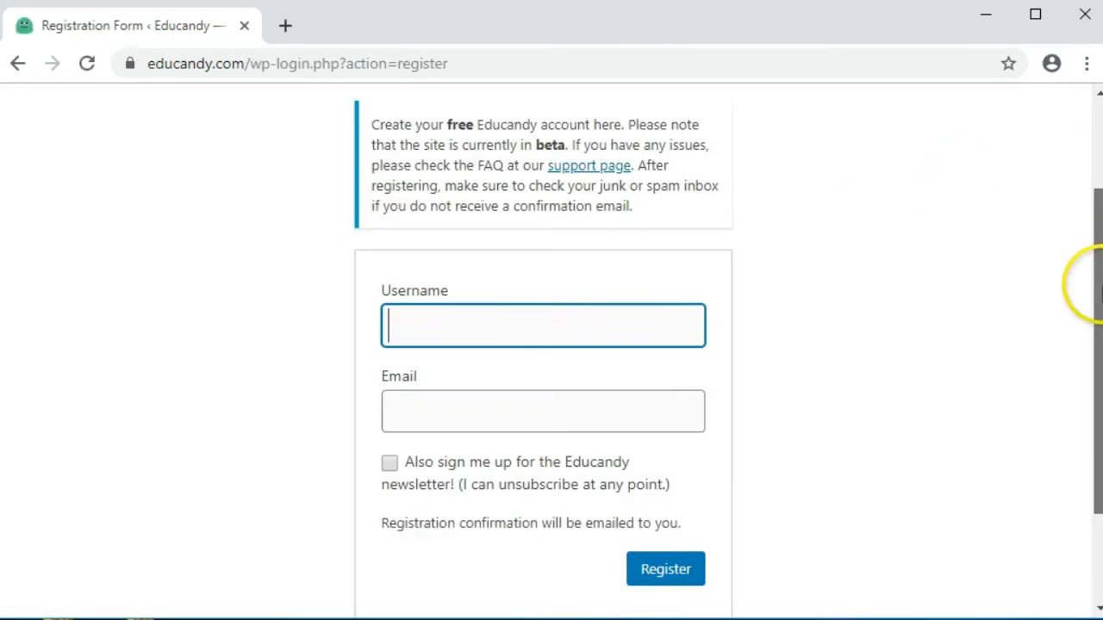
left_click_drag(1097, 286, 1099, 260)
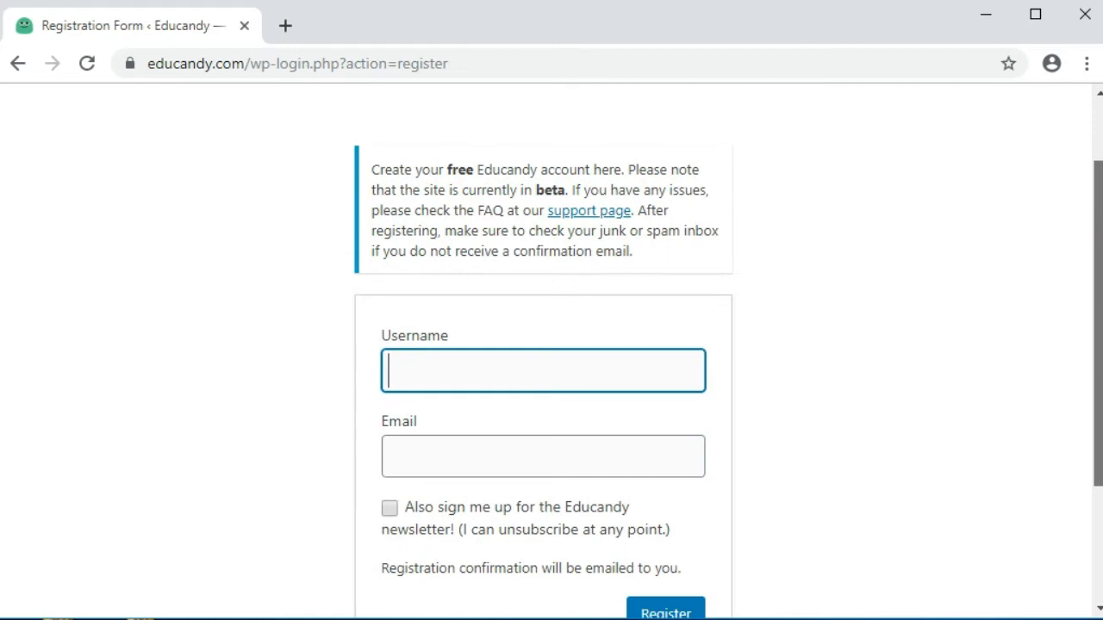
Step: Fill in the username and e-mail address on the registration form and register the account
left_click(428, 365)
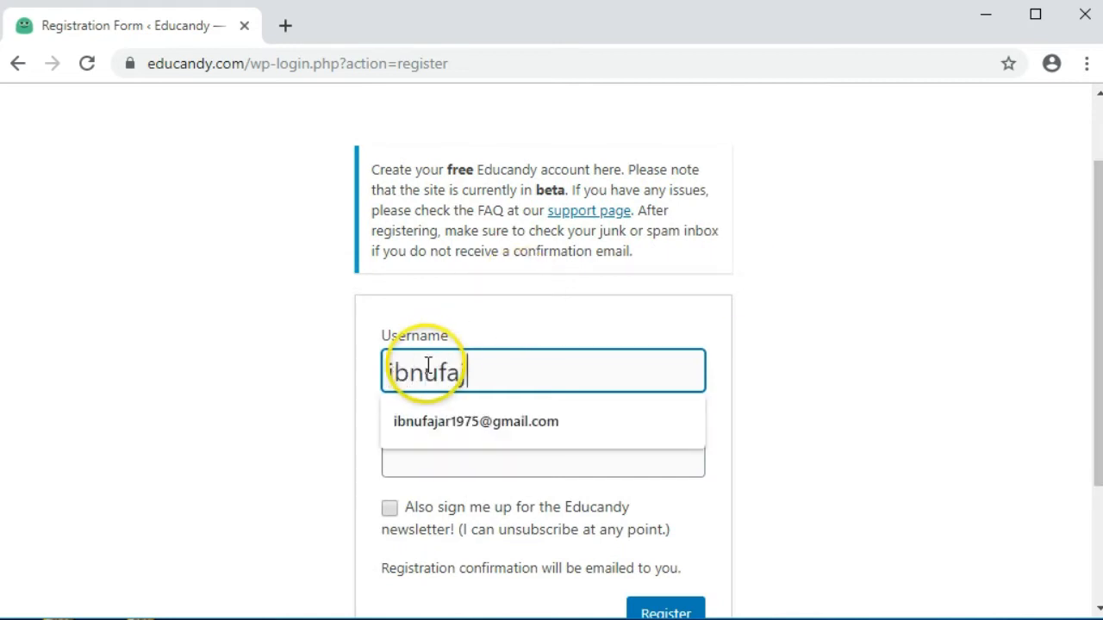
type("ibnufajar75")
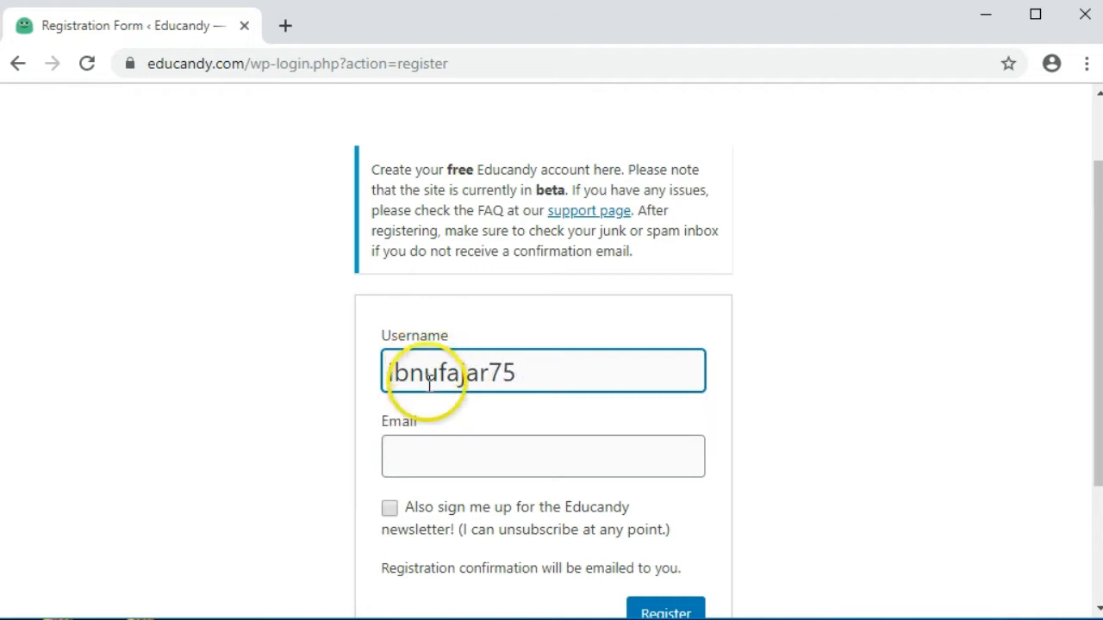
left_click(433, 458)
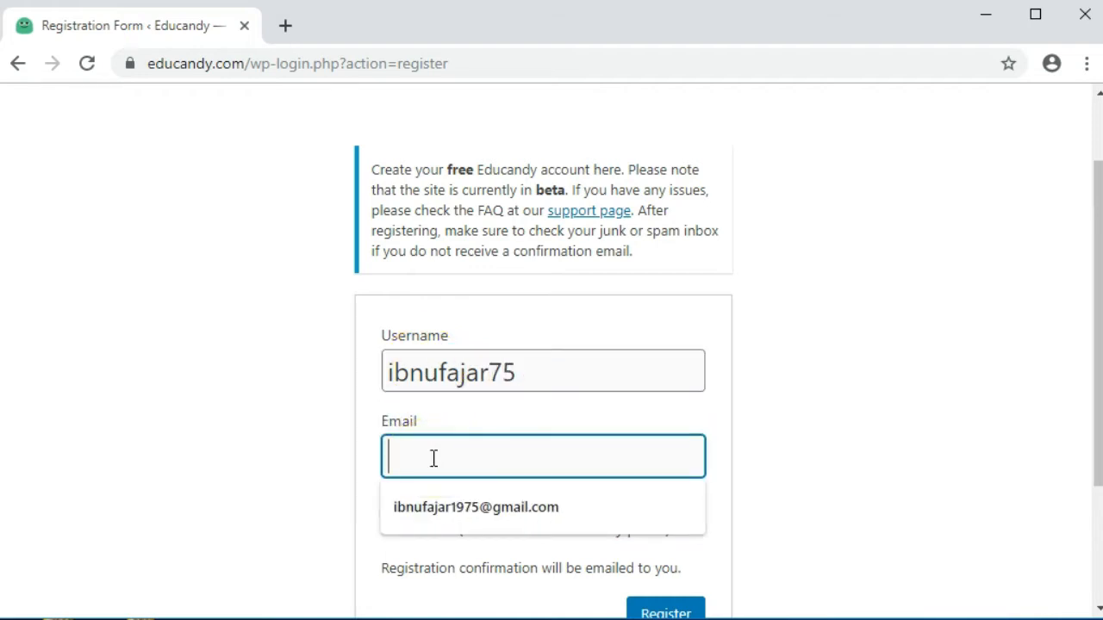
left_click(473, 515)
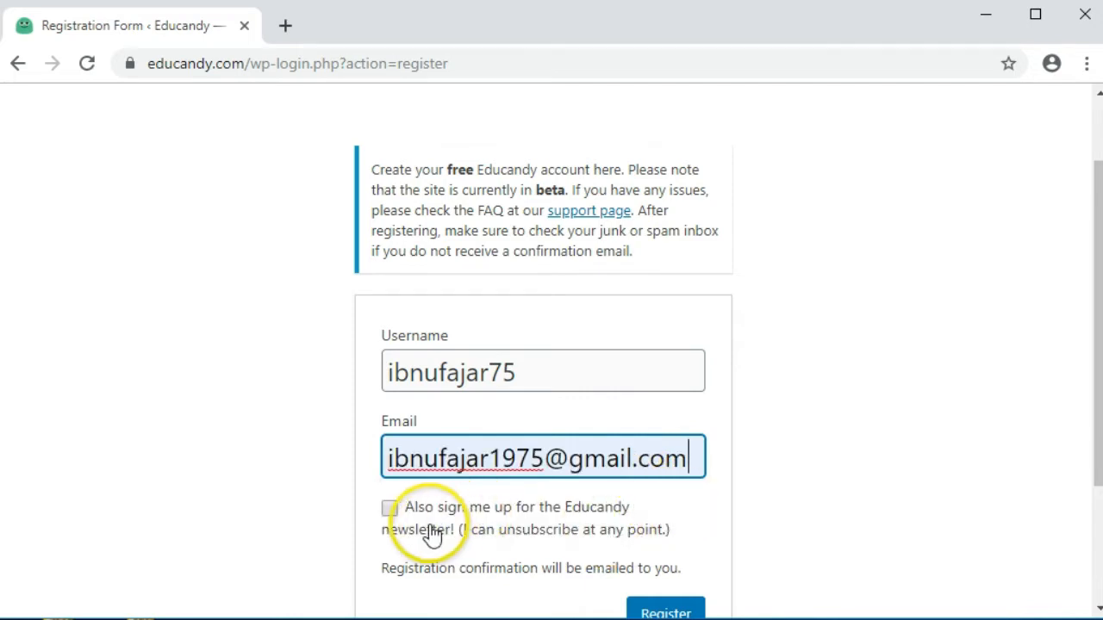
left_click(390, 510)
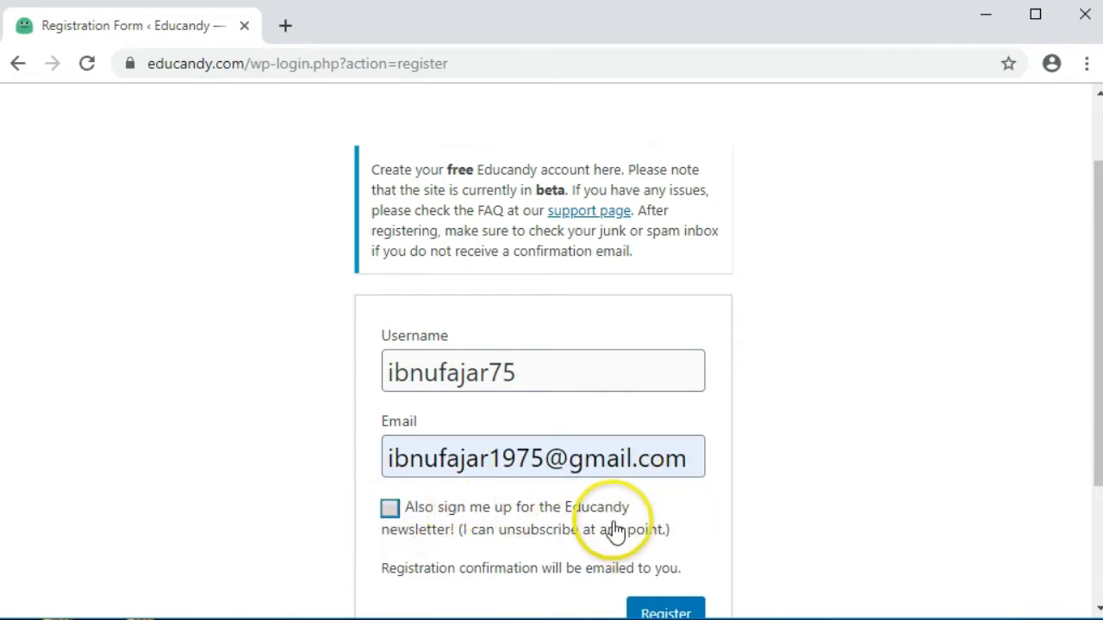
scroll(638, 487, "down", 2)
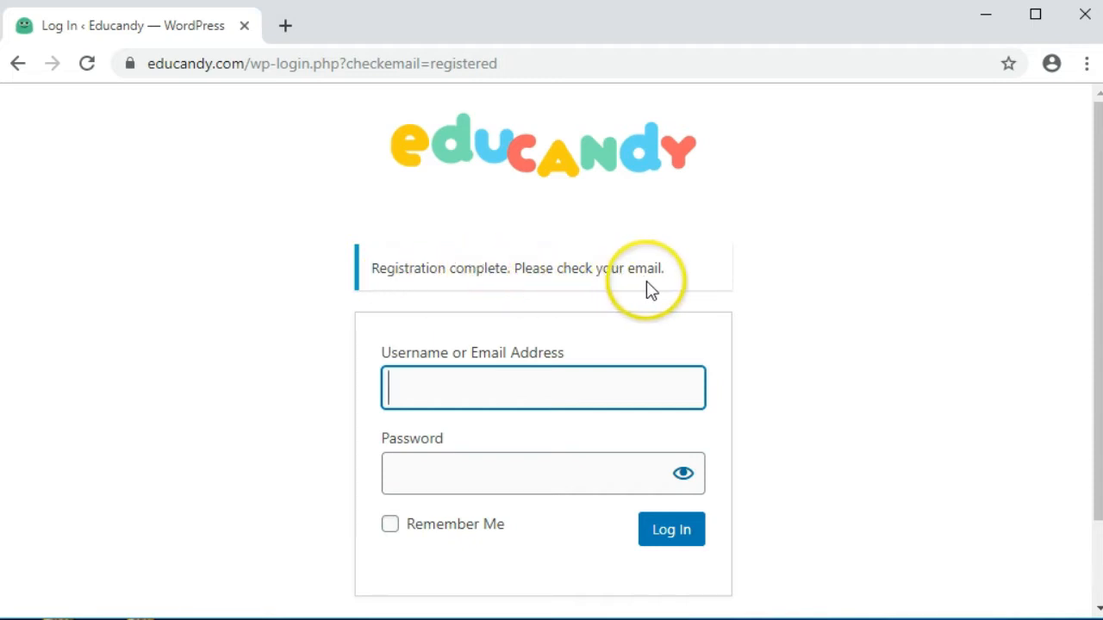
Step: Switch to Gmail and set the new account password through the link in the Educandy Login Details message, keeping the suggested password
left_click(285, 29)
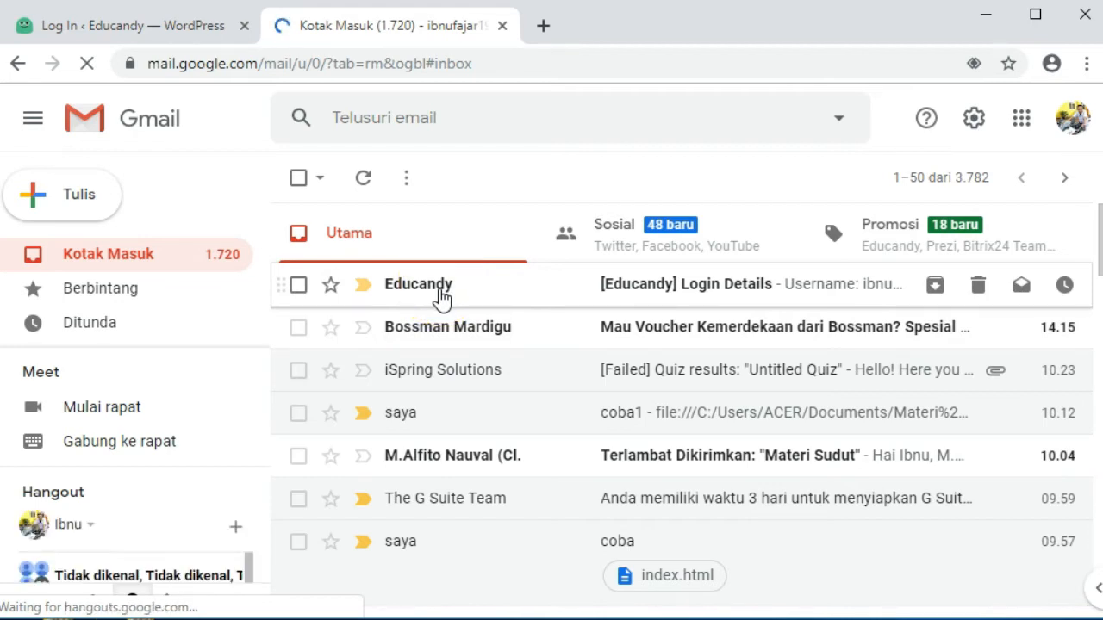
left_click(442, 298)
scroll(441, 299, "down", 2)
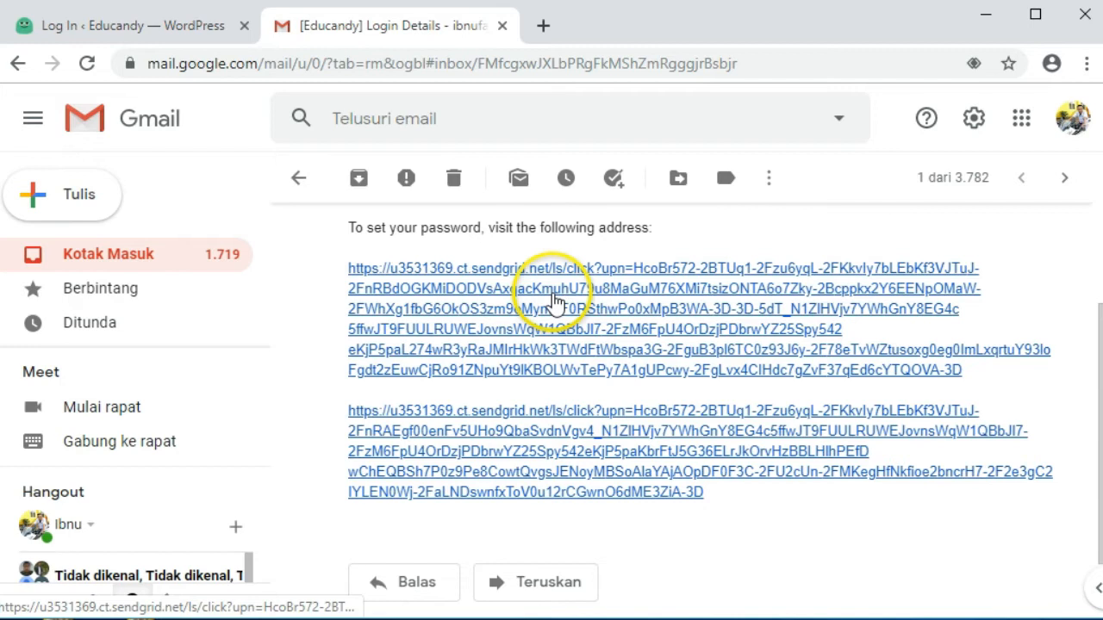
left_click(554, 301)
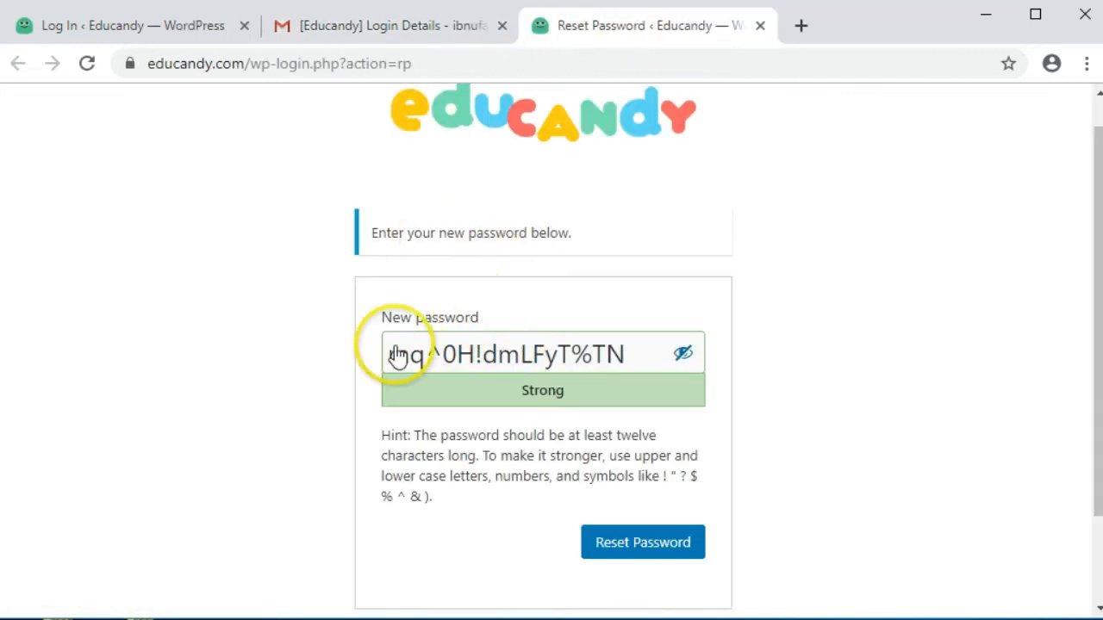
left_click(660, 547)
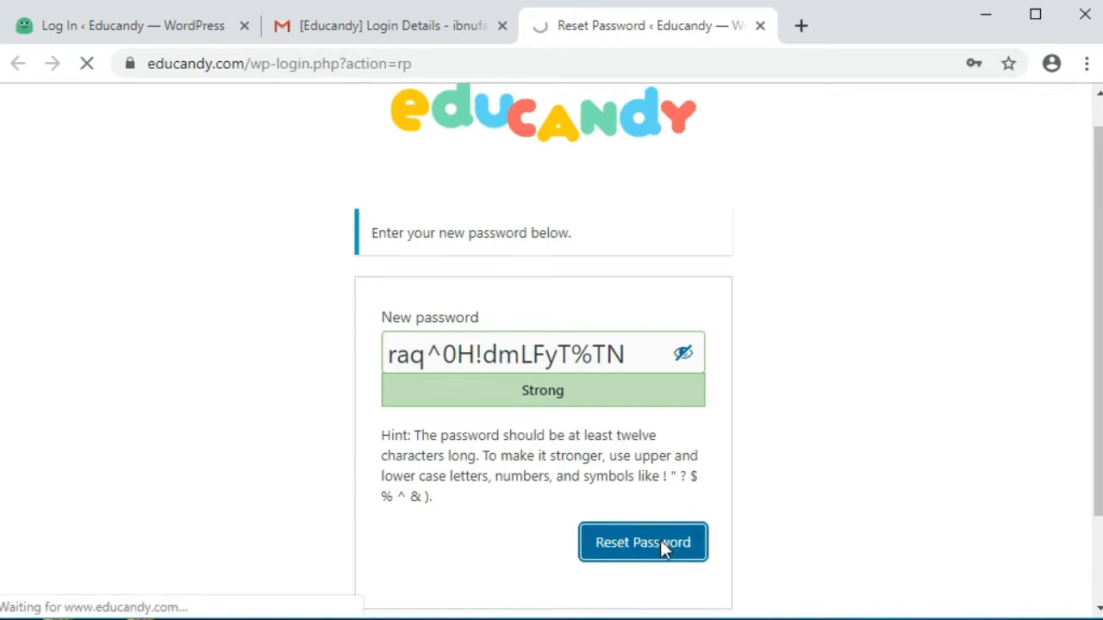
Step: Log in to Educandy with the account's username and the copied account password
right_click(448, 399)
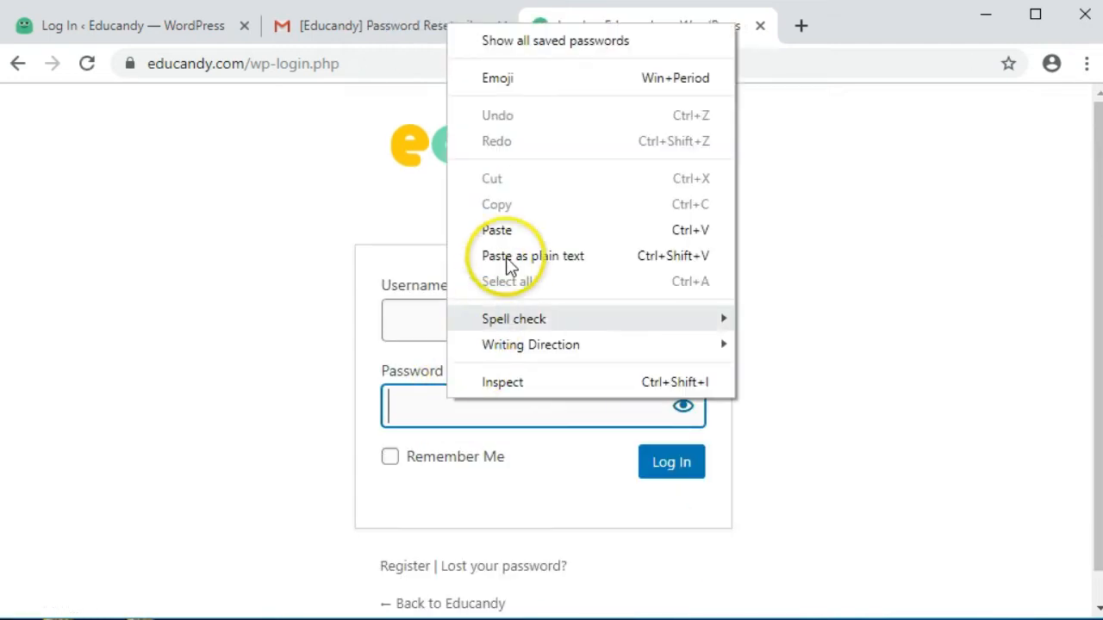
left_click(511, 229)
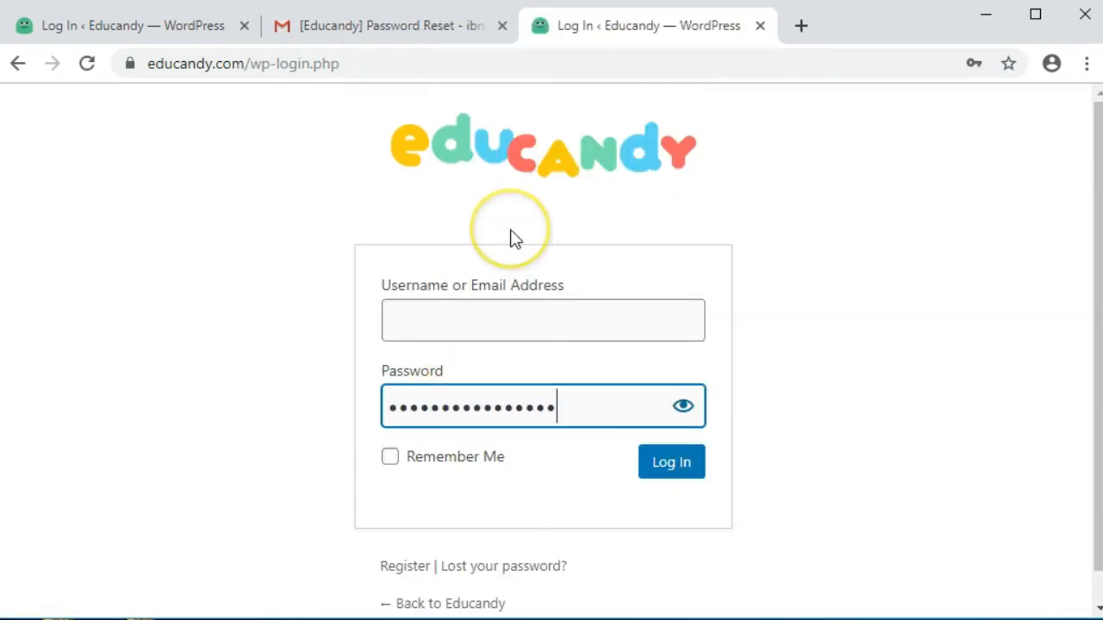
left_click(447, 312)
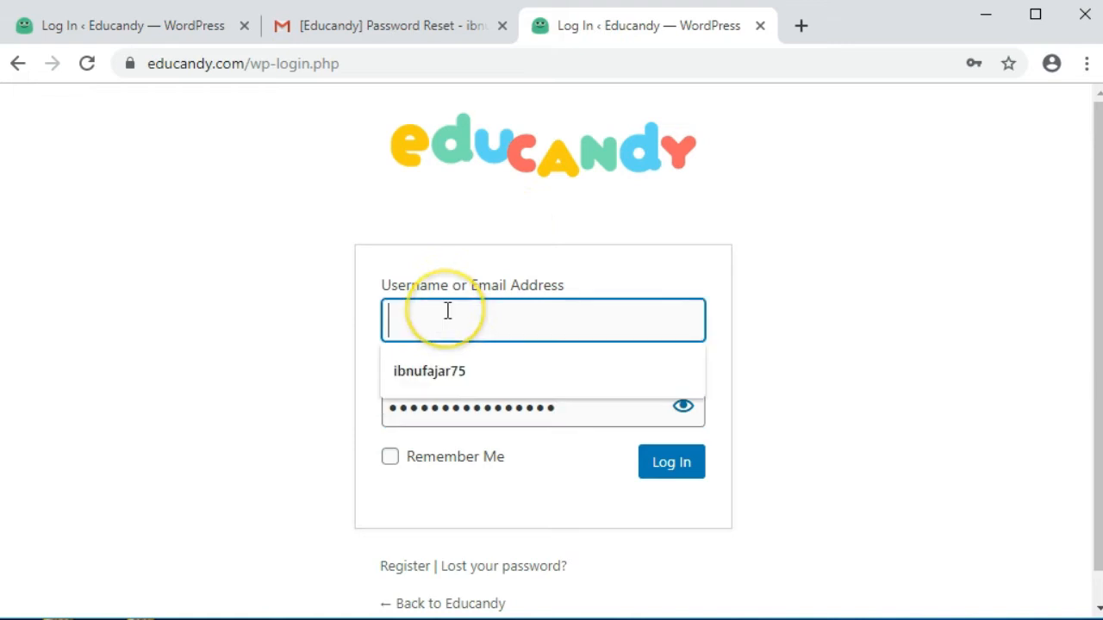
left_click(459, 372)
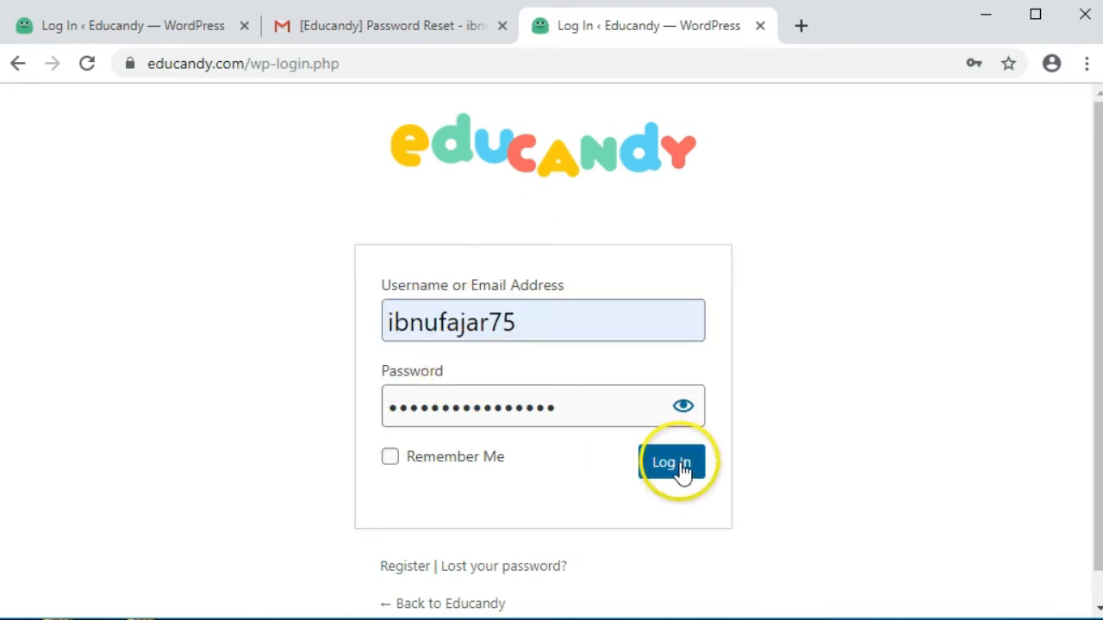
left_click(681, 467)
Step: Start a new list of the Words type from the My Activities page
left_click_drag(1092, 136, 1092, 169)
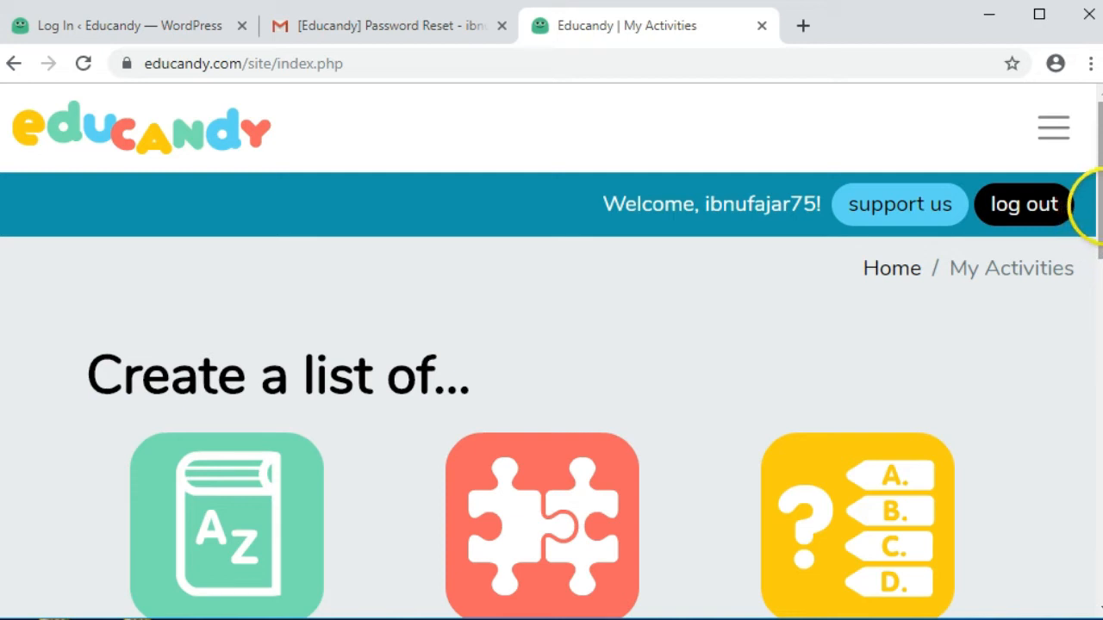
left_click_drag(1093, 207, 1099, 267)
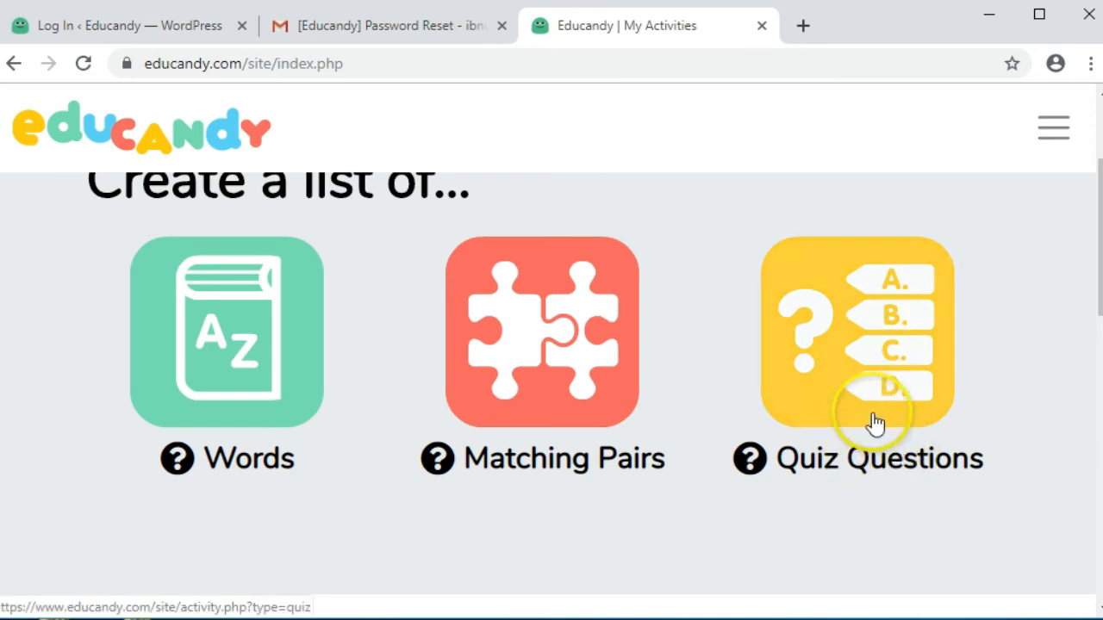
left_click(232, 376)
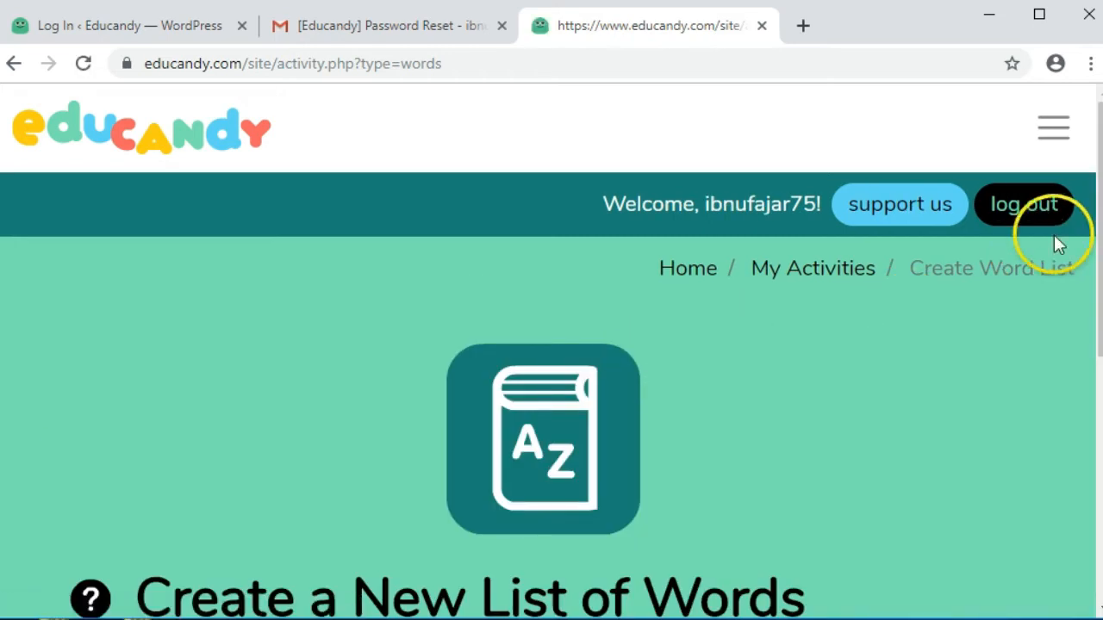
Step: Create the word list with the activity name "Mencari Kata" and the subject "Susun Kata yang tepat"
scroll(1087, 207, "down", 2)
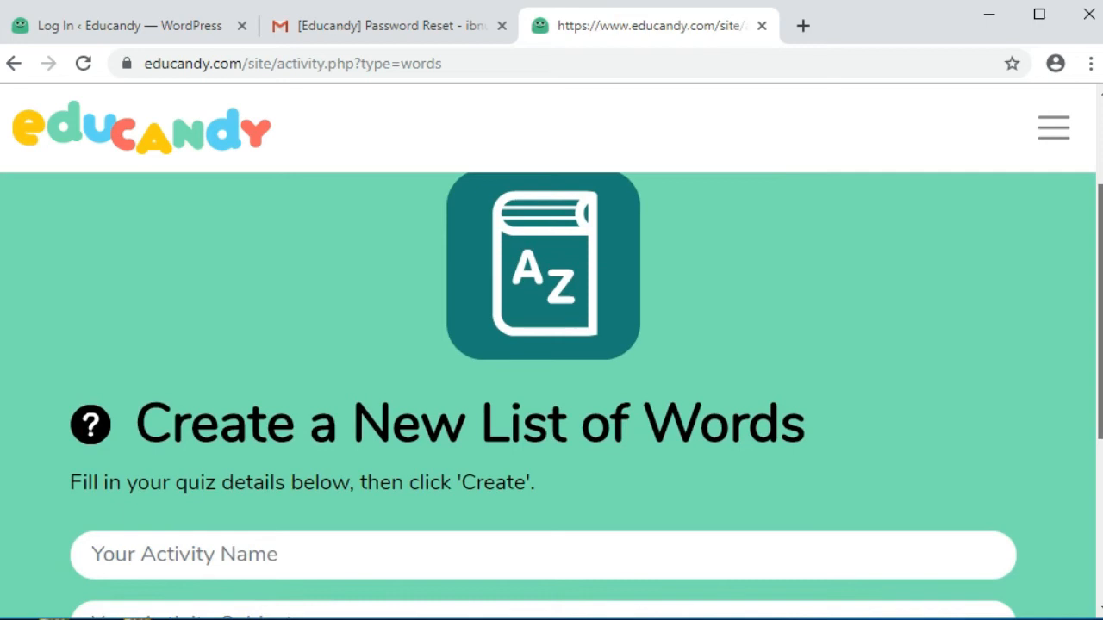
scroll(552, 396, "down", 1)
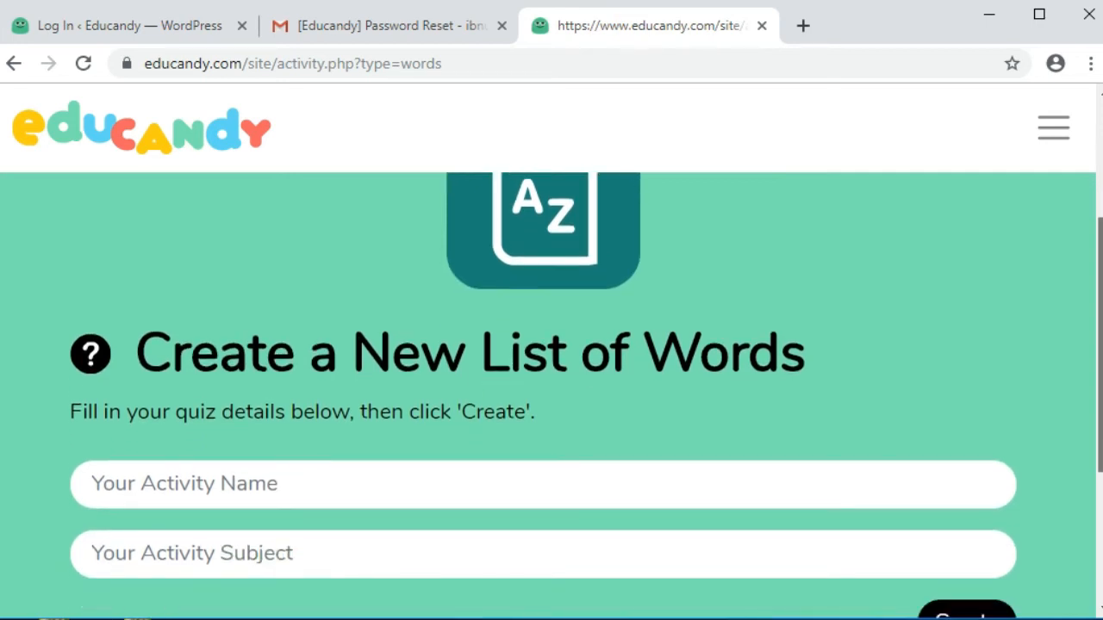
left_click(257, 482)
type("Mencari")
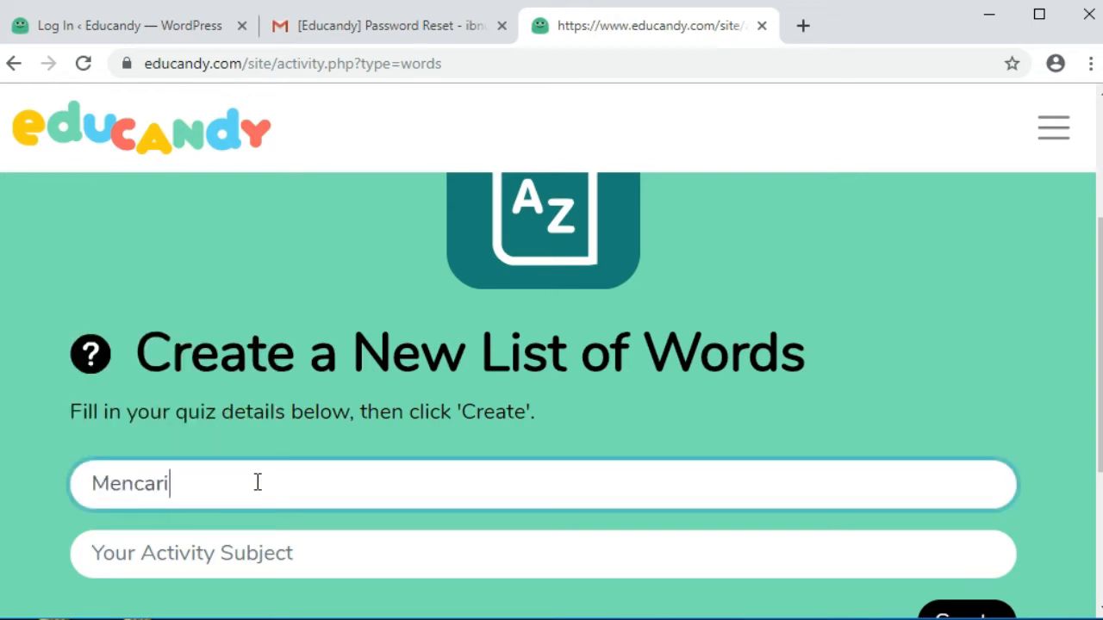
type(" Kata")
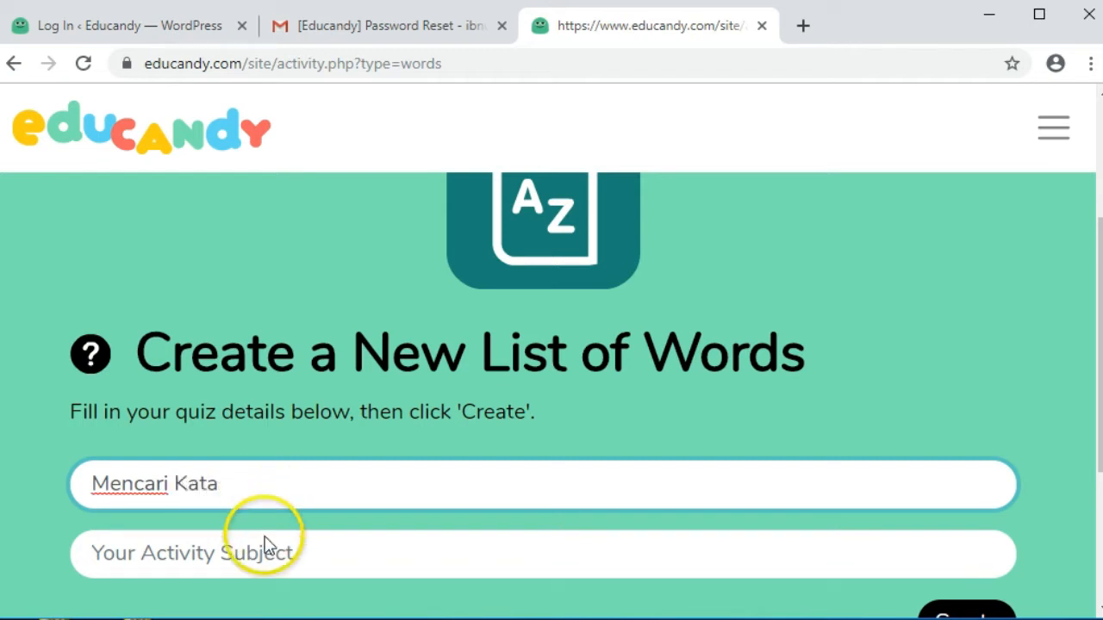
left_click(264, 552)
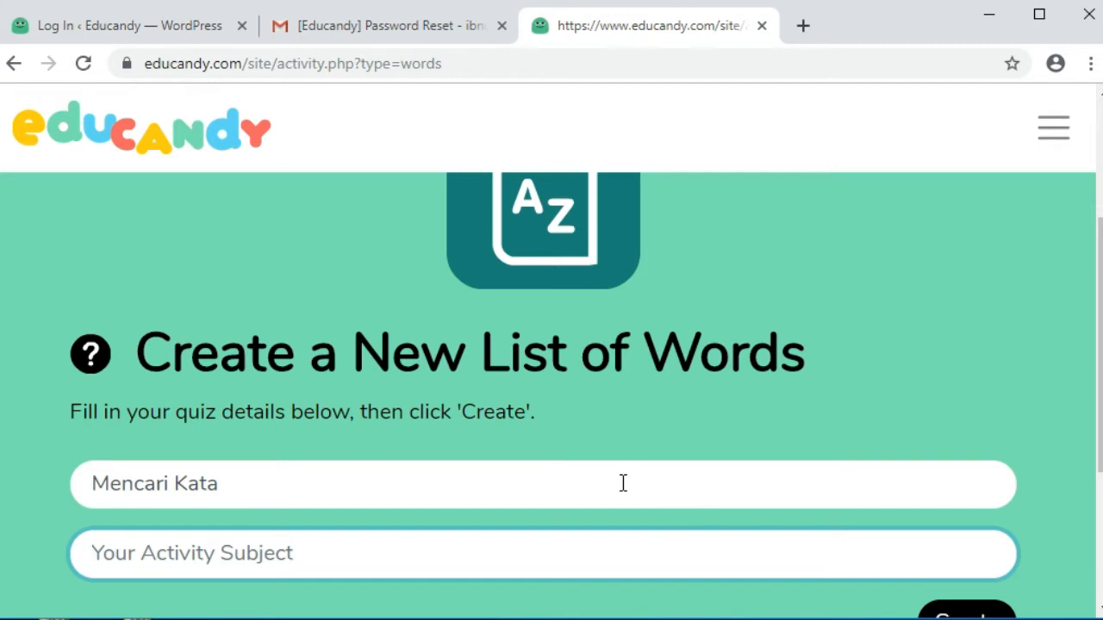
type("Susun Kata yang tepat")
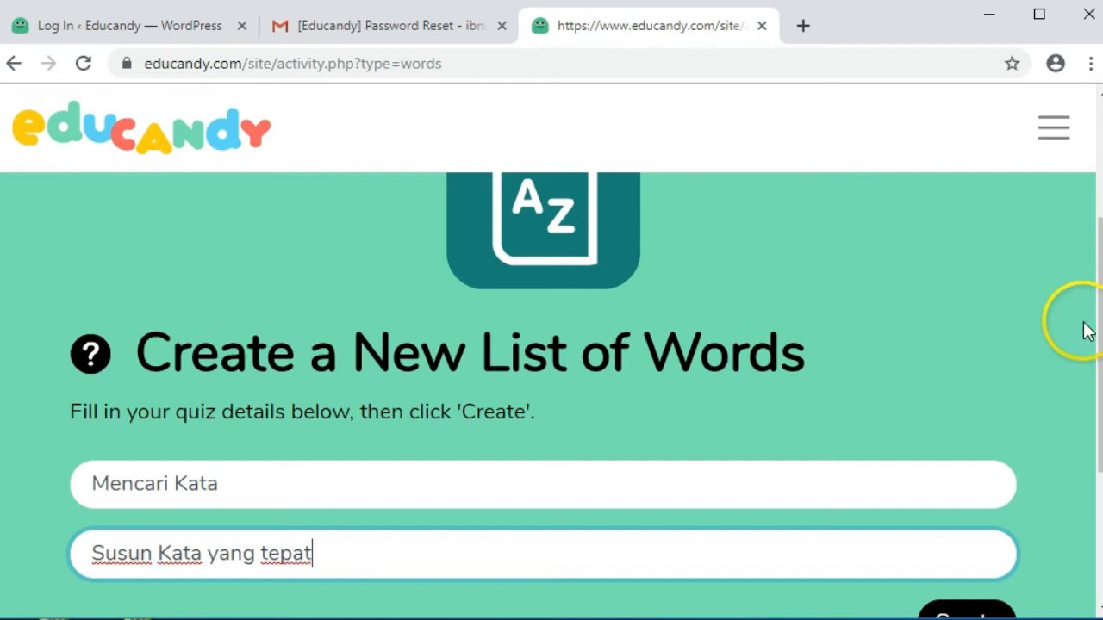
scroll(1084, 319, "down", 3)
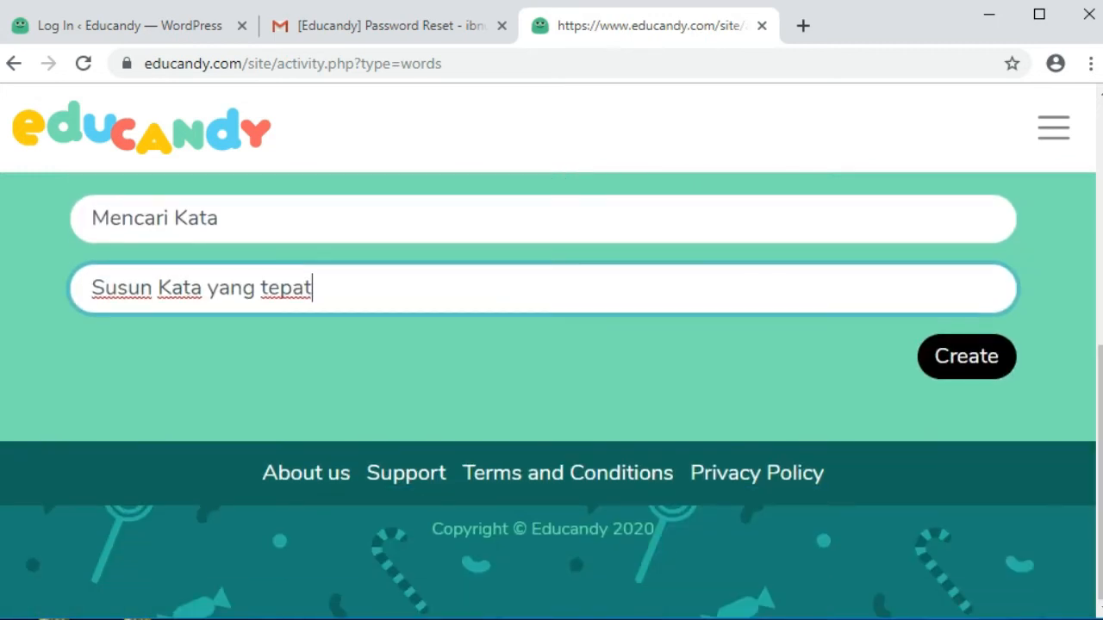
left_click(980, 367)
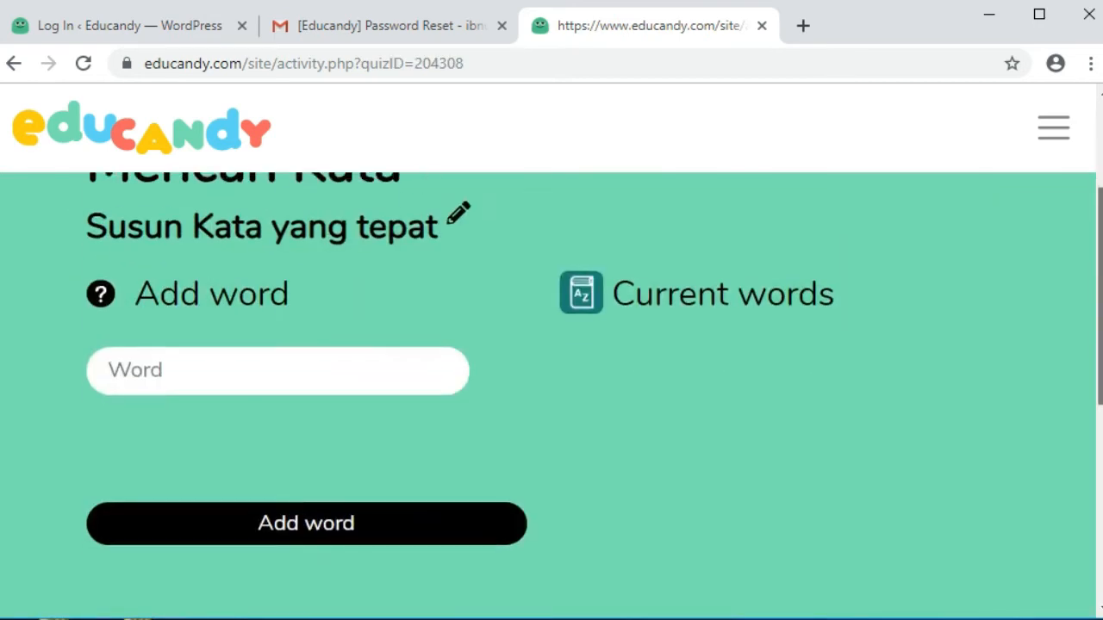
scroll(1082, 352, "down", 1)
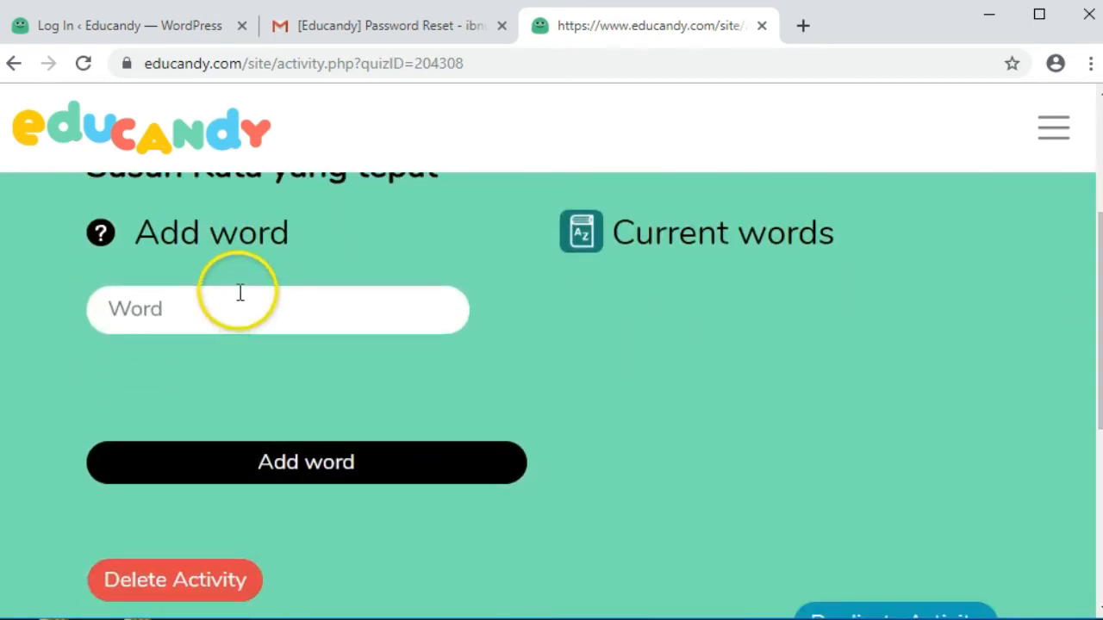
Step: Add the words "Gajah" and "Harimau" to the Mencari Kata word list
left_click(201, 316)
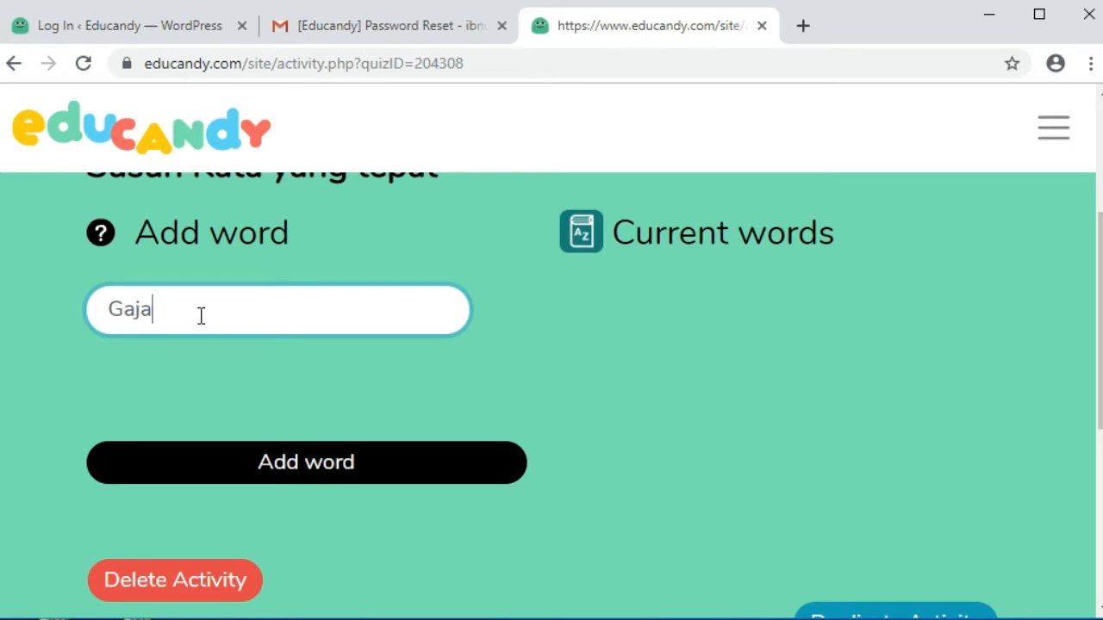
left_click(325, 472)
left_click(192, 310)
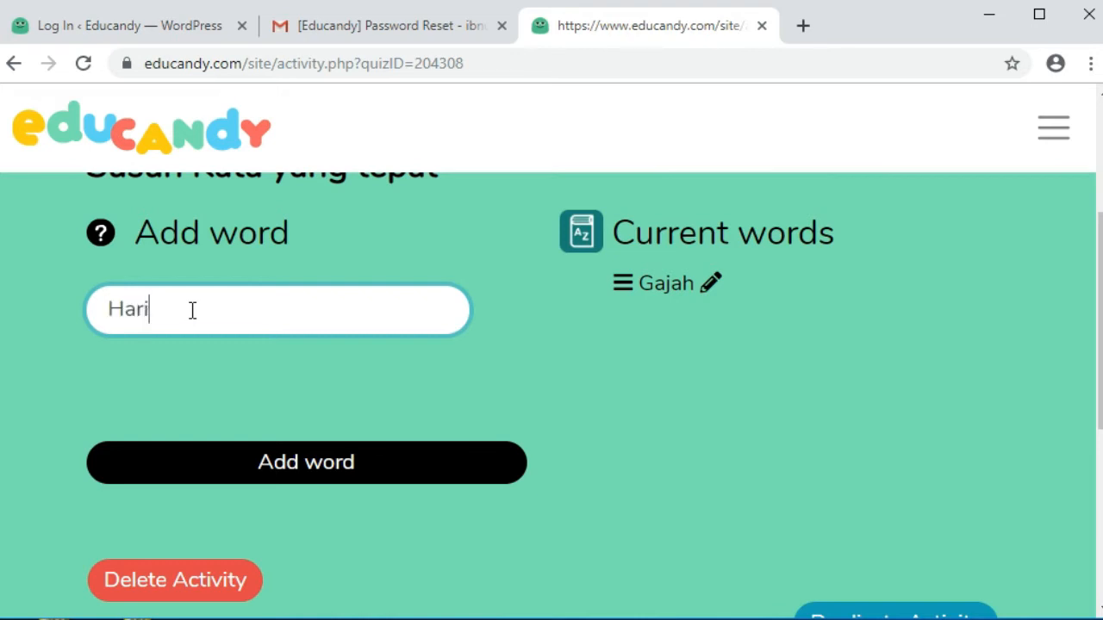
left_click(289, 457)
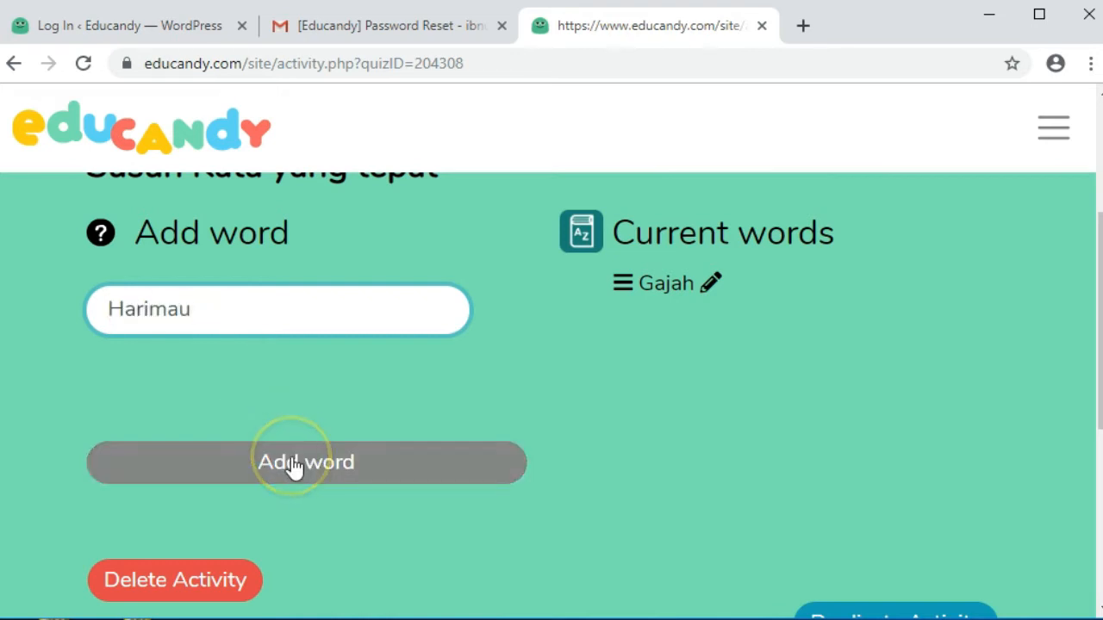
left_click(293, 466)
Step: Add the words "Buaya" and "Ular" to the Mencari Kata word list
left_click(184, 307)
type("Bu")
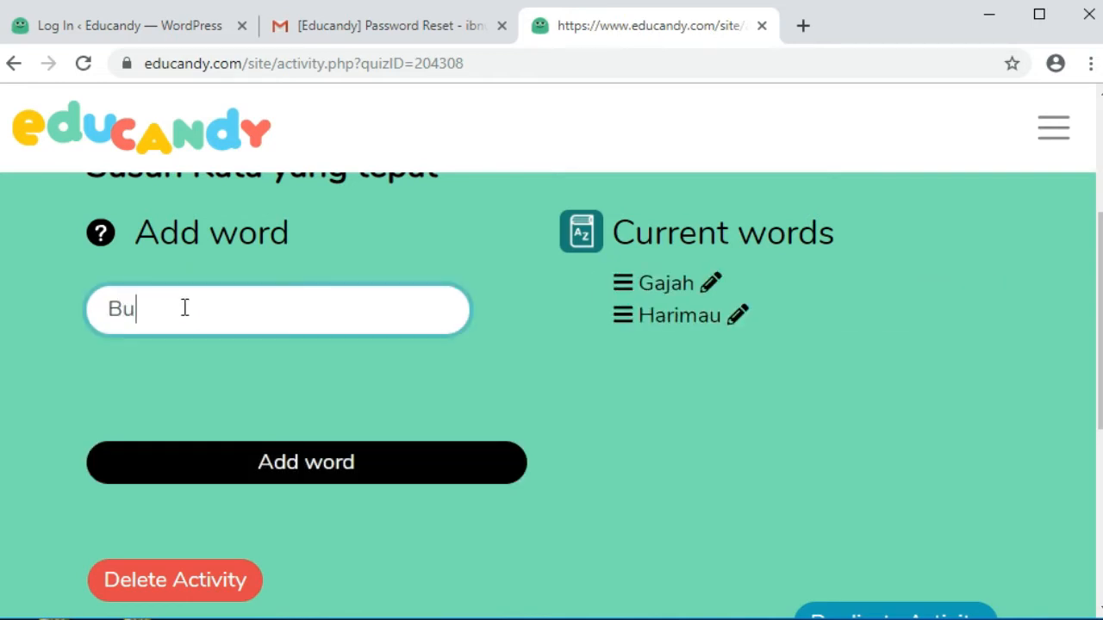
type("aya")
left_click(250, 462)
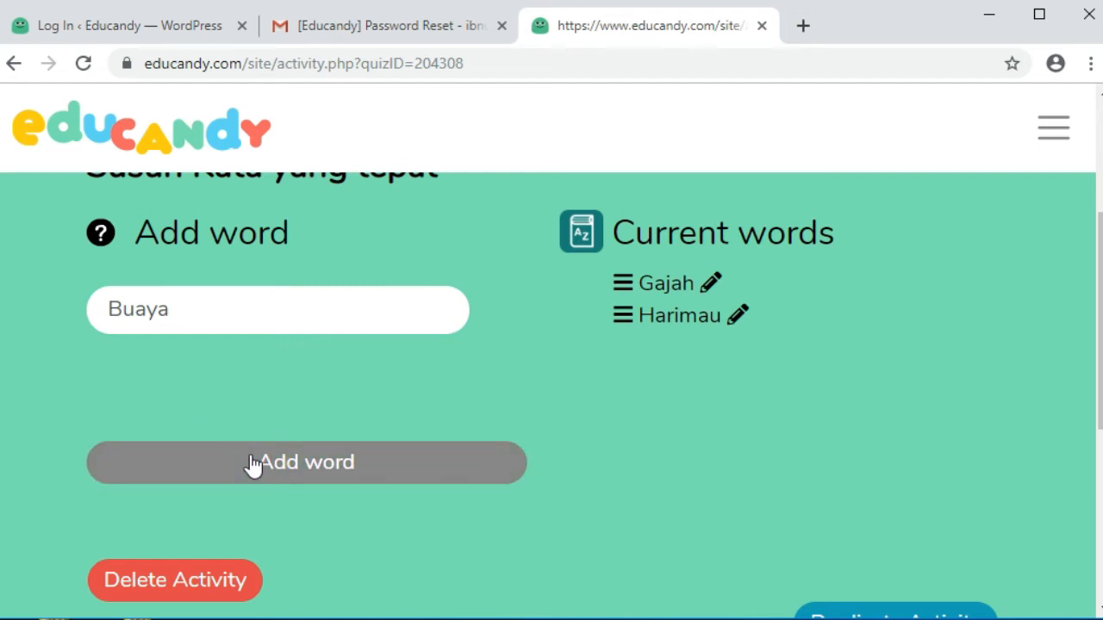
left_click(175, 308)
type("Ular")
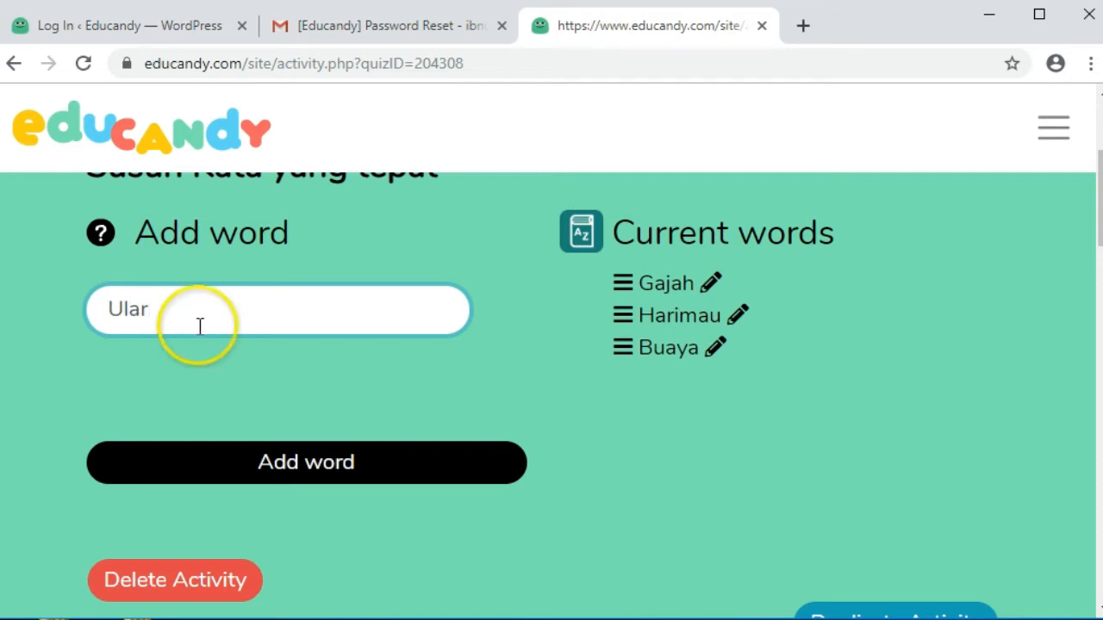
left_click(343, 474)
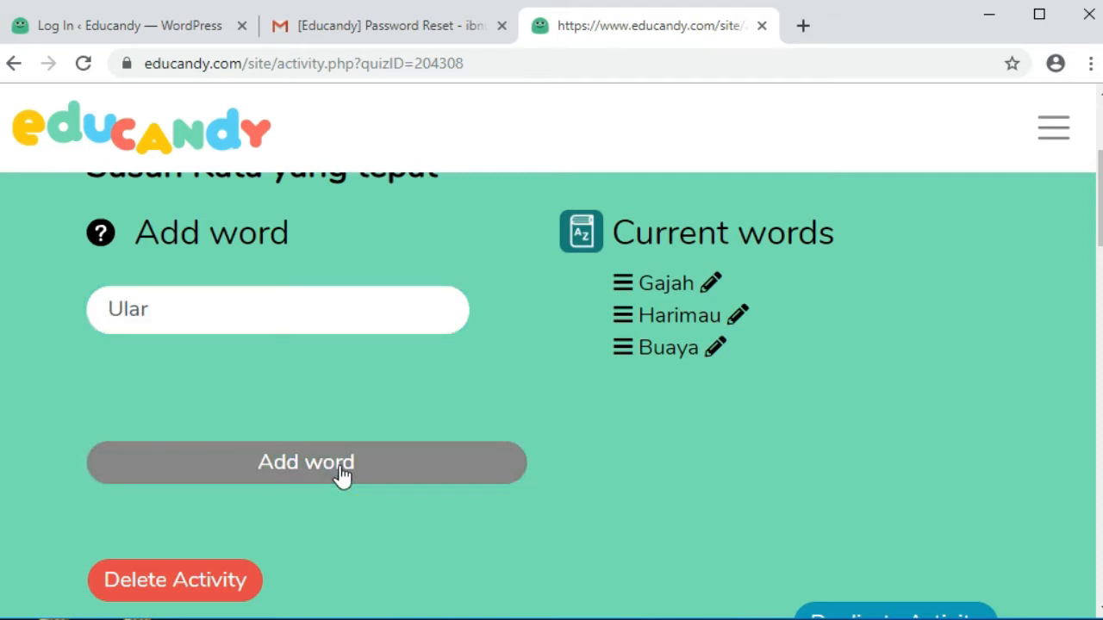
Step: Look through the play, share, embed and optional details sections of the Mencari Kata activity, and open its Word Search game
left_click_drag(1099, 207, 1101, 308)
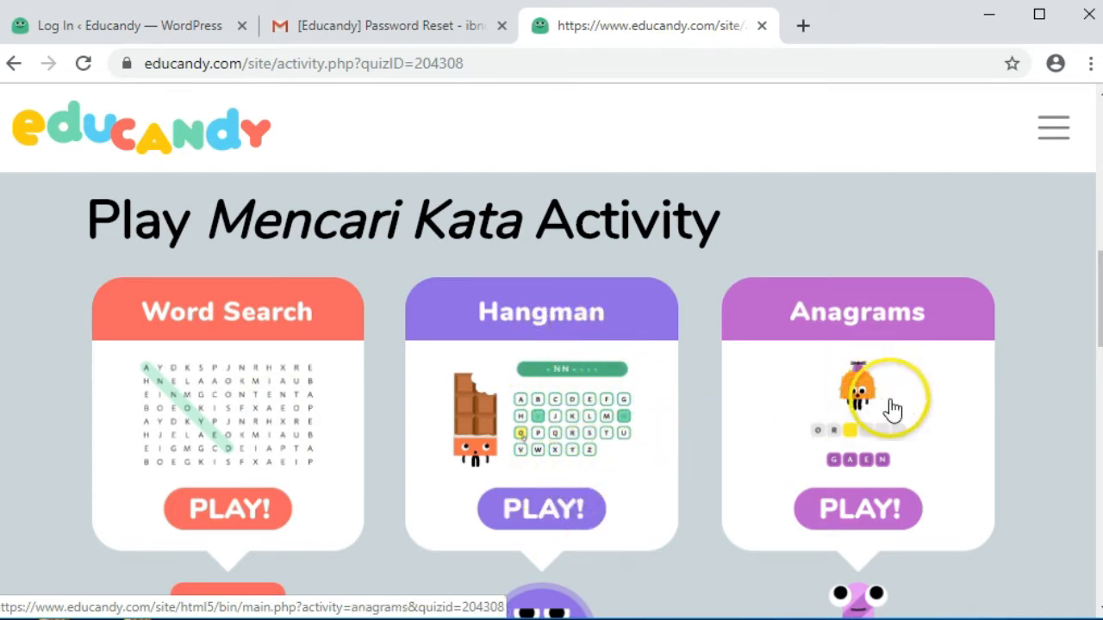
scroll(1094, 295, "down", 4)
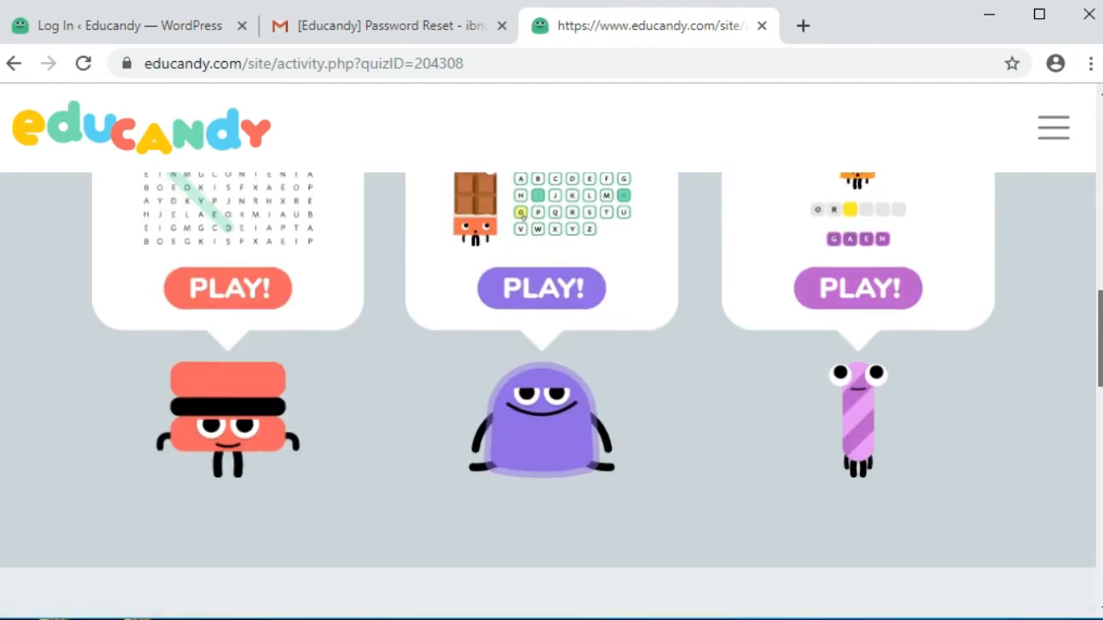
scroll(552, 388, "up", 1)
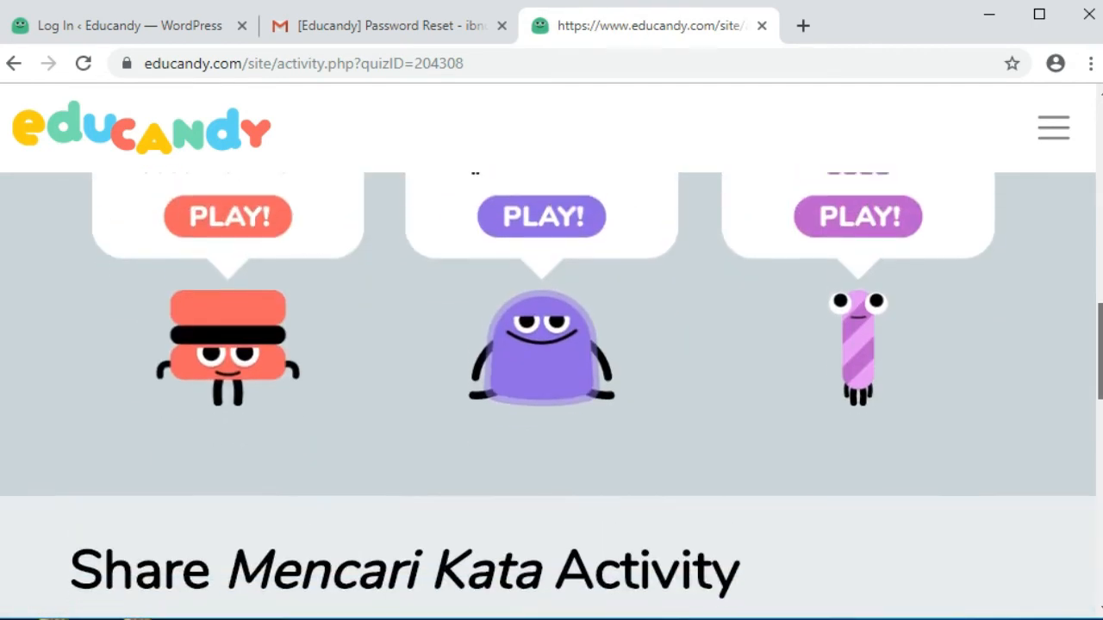
scroll(551, 396, "down", 5)
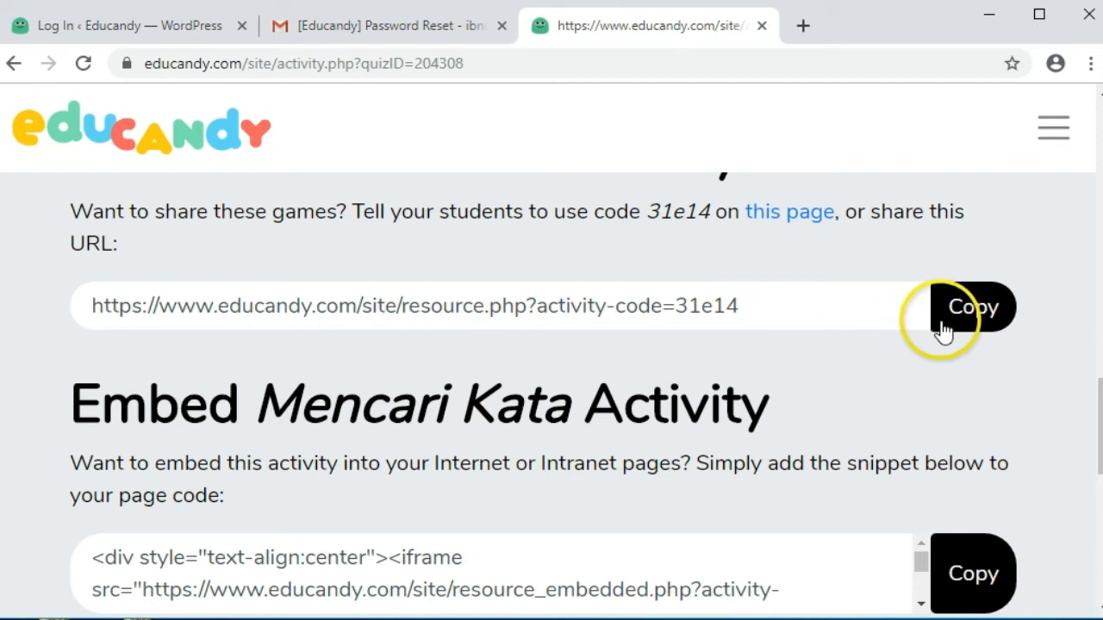
left_click_drag(1094, 396, 1096, 436)
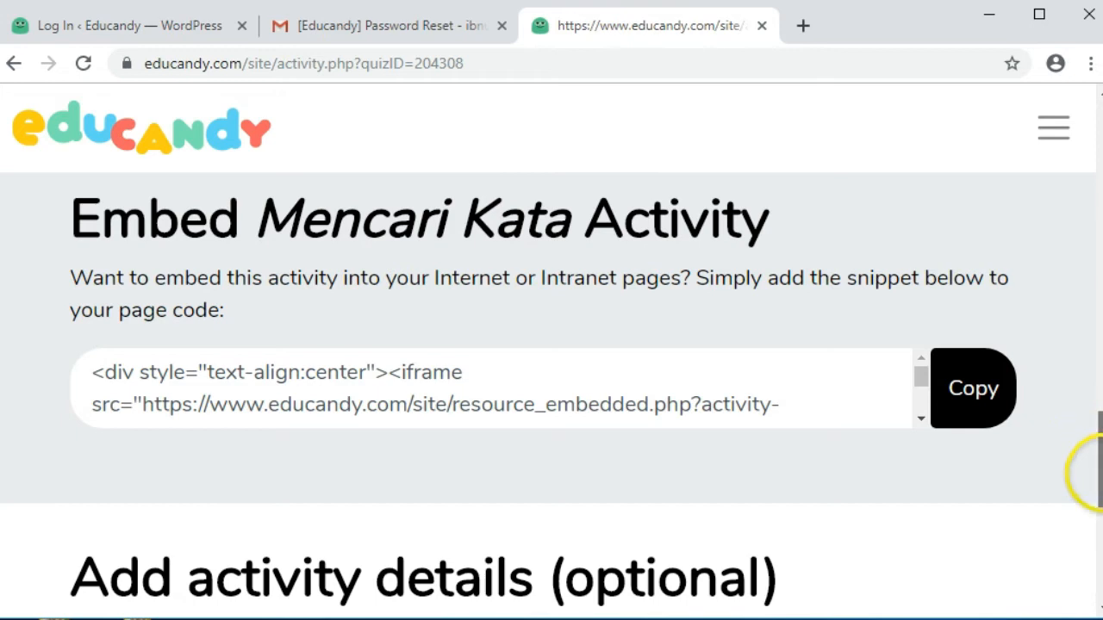
left_click_drag(1099, 463, 1099, 487)
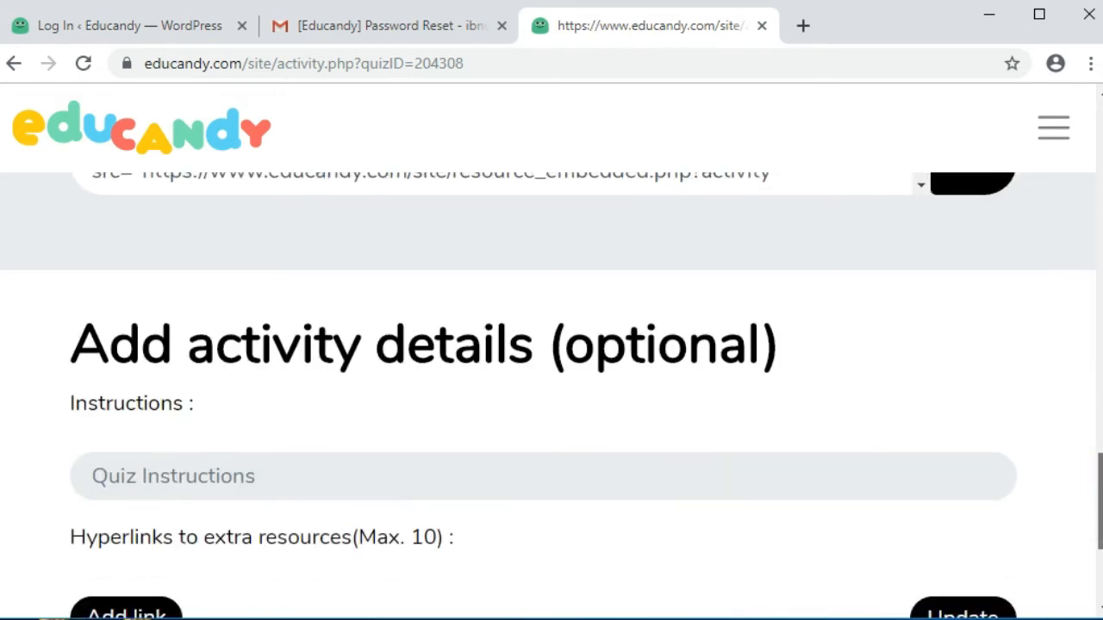
scroll(1075, 193, "up", 12)
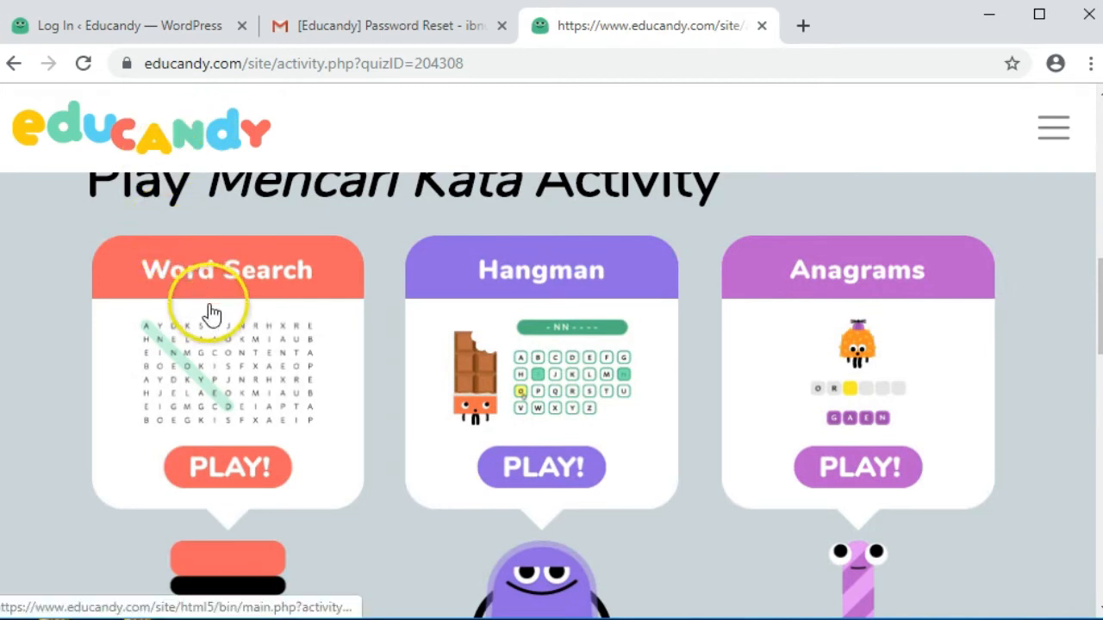
left_click(226, 393)
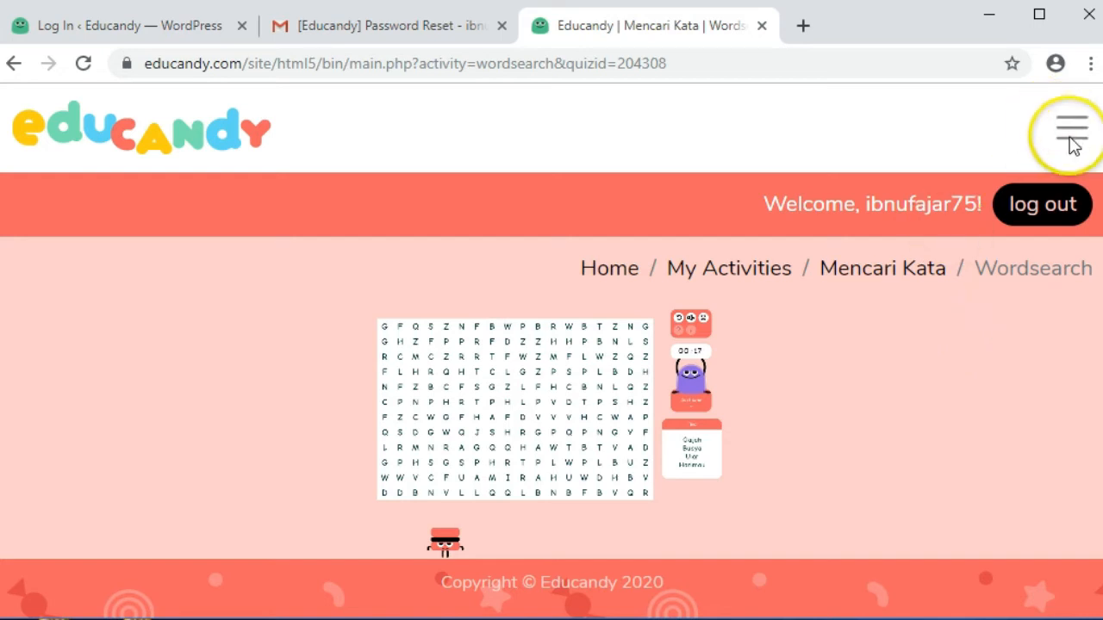
Step: Return to the My Activities page and start a new list of the Matching Pairs type
left_click(738, 268)
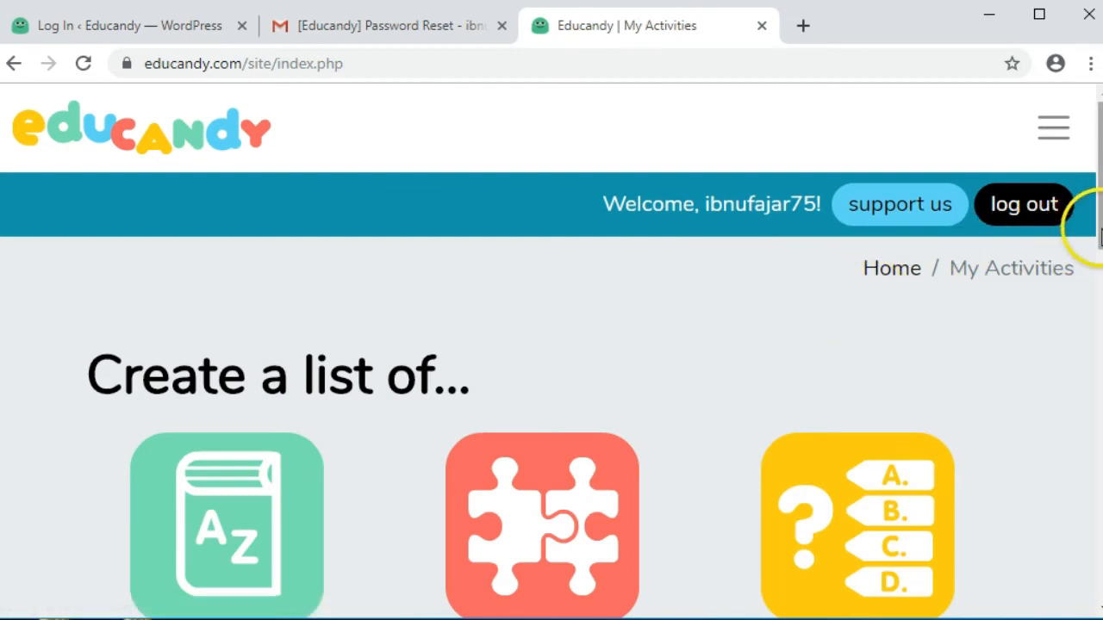
left_click_drag(1099, 243, 1087, 284)
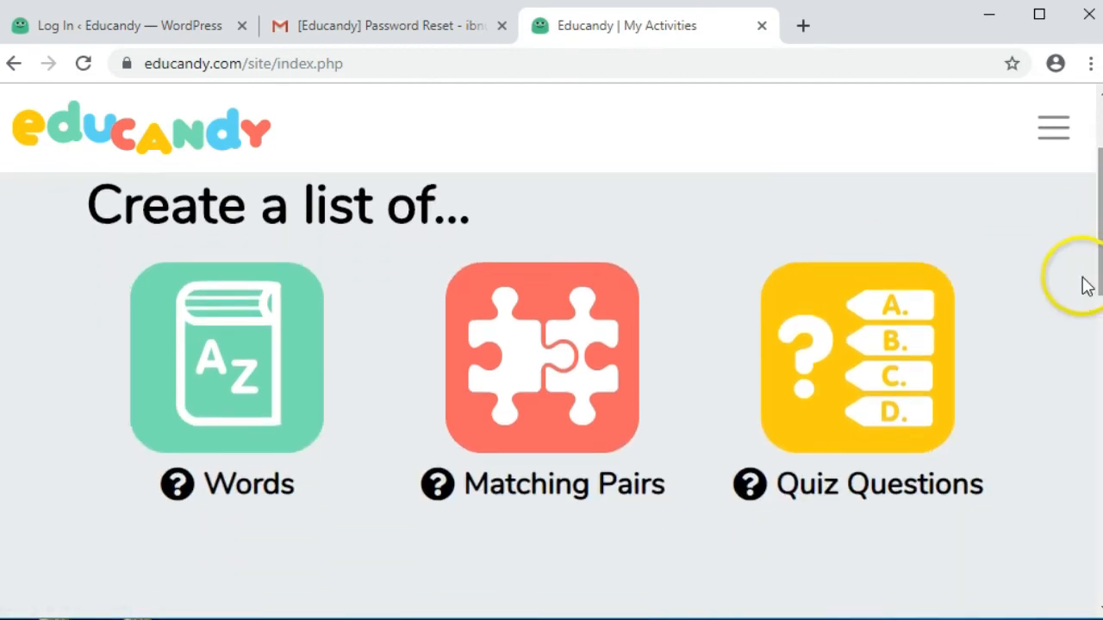
left_click(529, 405)
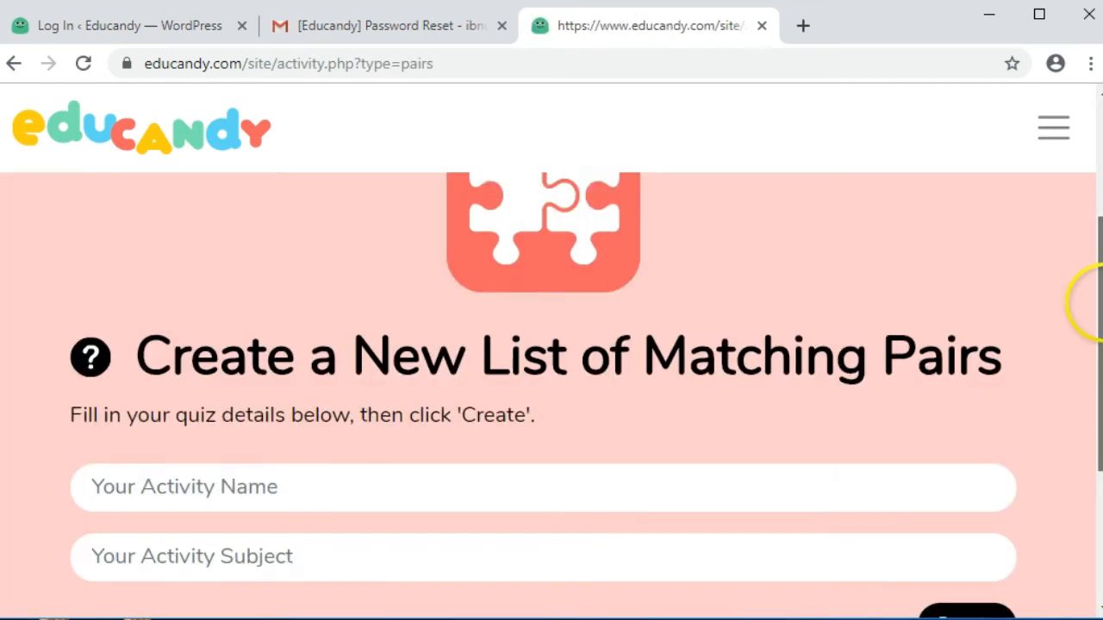
Step: Create the matching pairs list with the activity name "Memilih Jawaban yang tepat" and the subject "Mencari pasangan kata"
left_click_drag(1100, 298, 1099, 332)
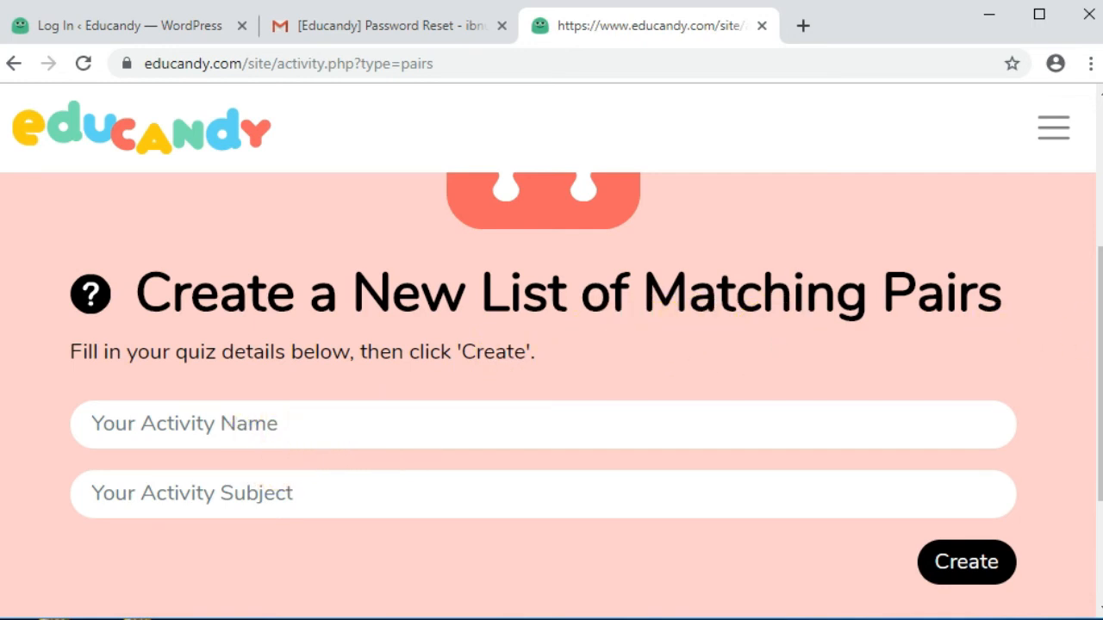
scroll(1088, 345, "down", 1)
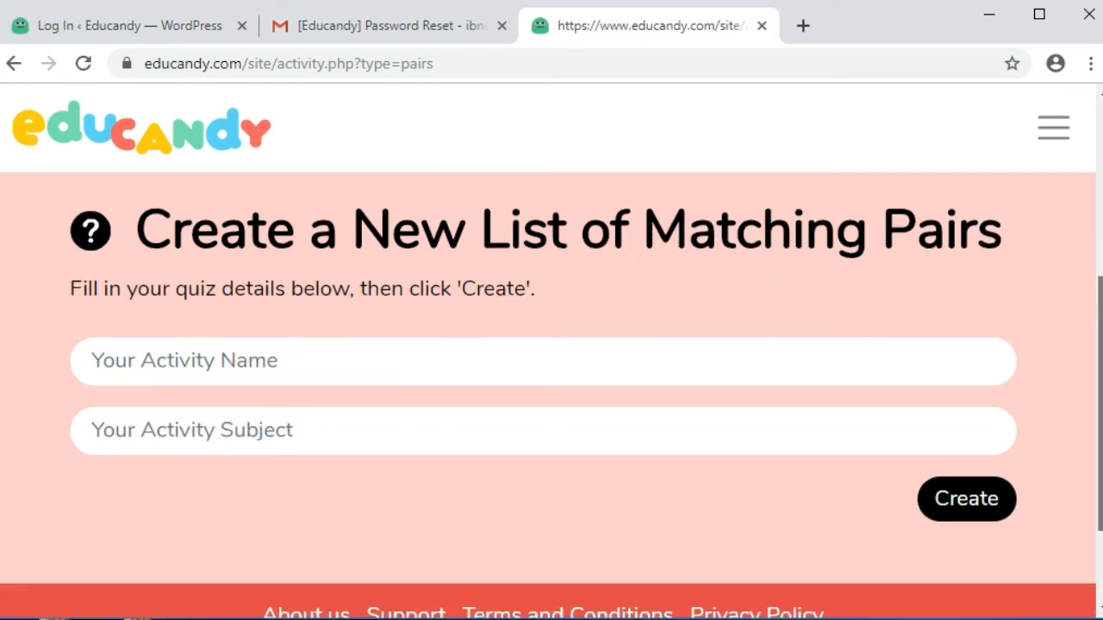
left_click(276, 360)
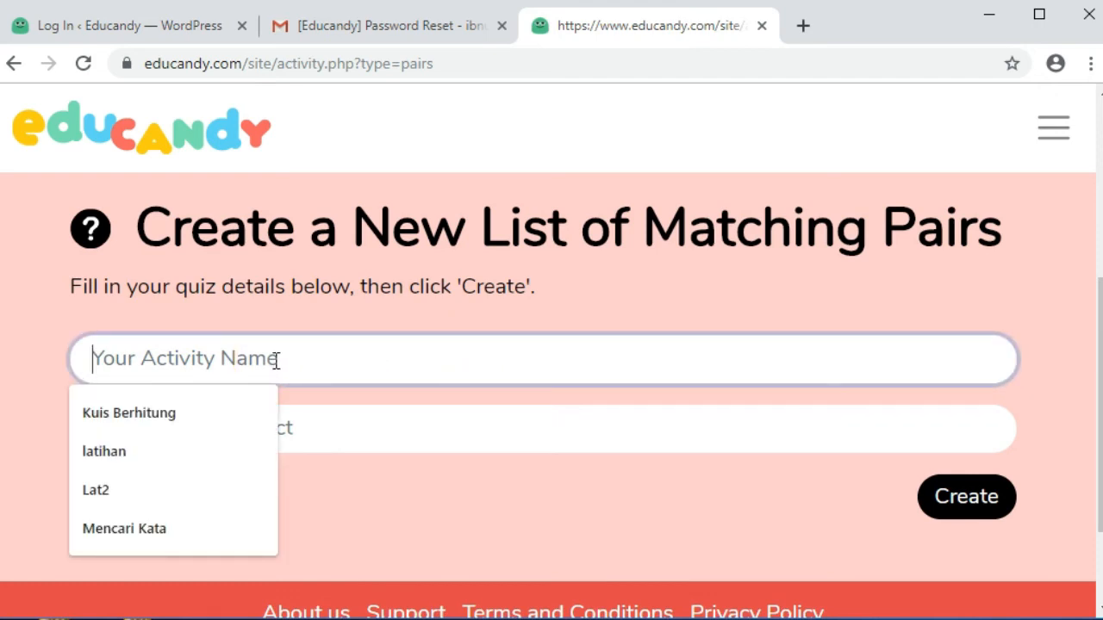
type("Memilih Jawaban yang tepat")
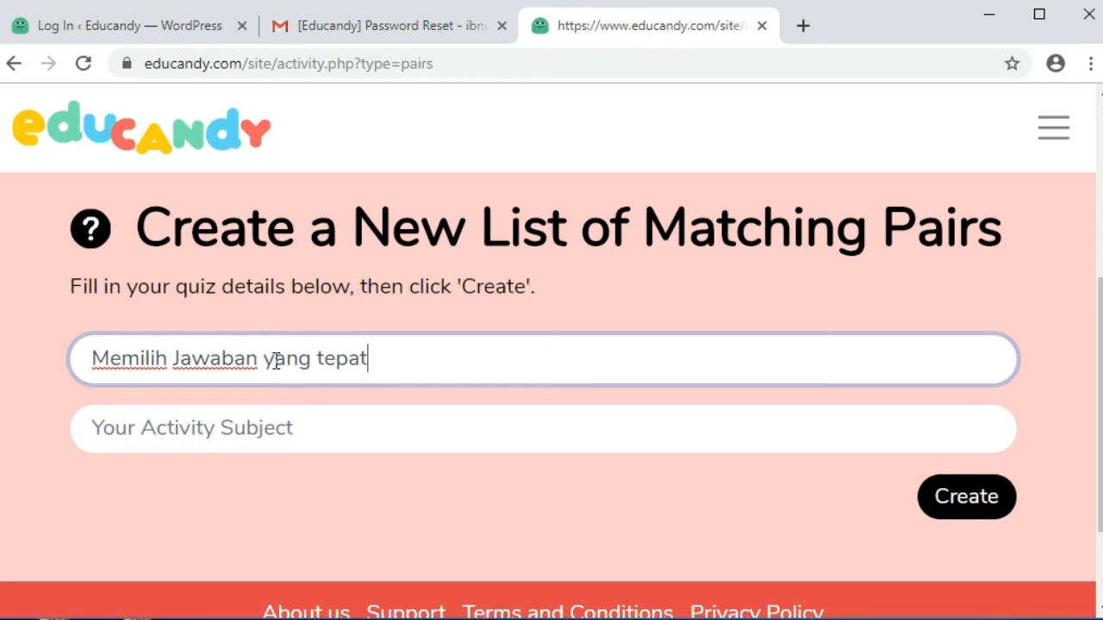
left_click(272, 439)
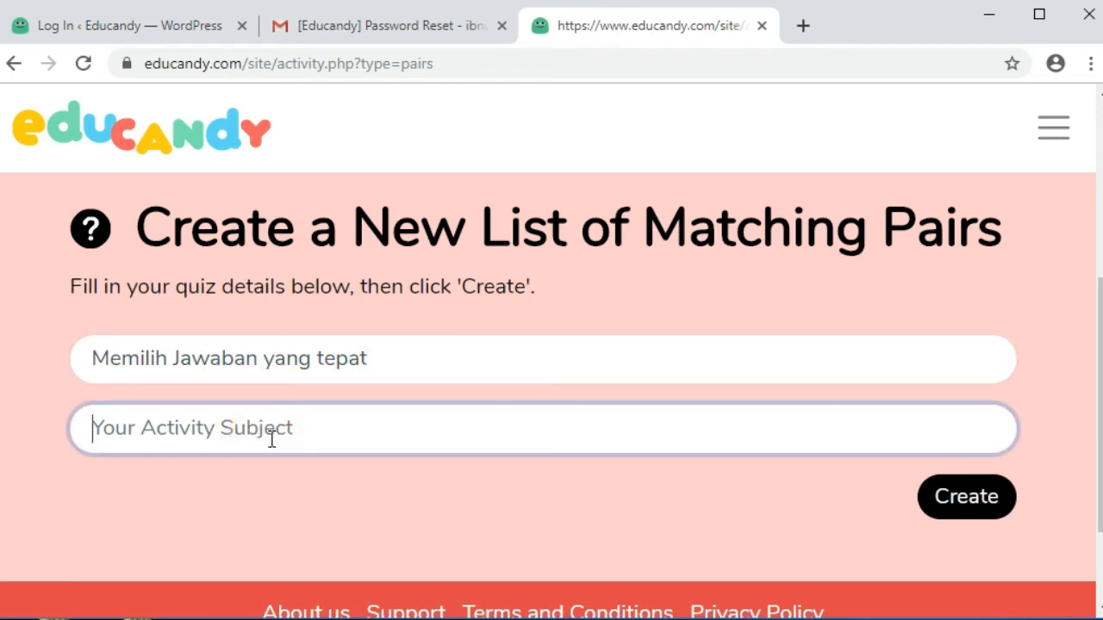
type("Mencari pasangan kata")
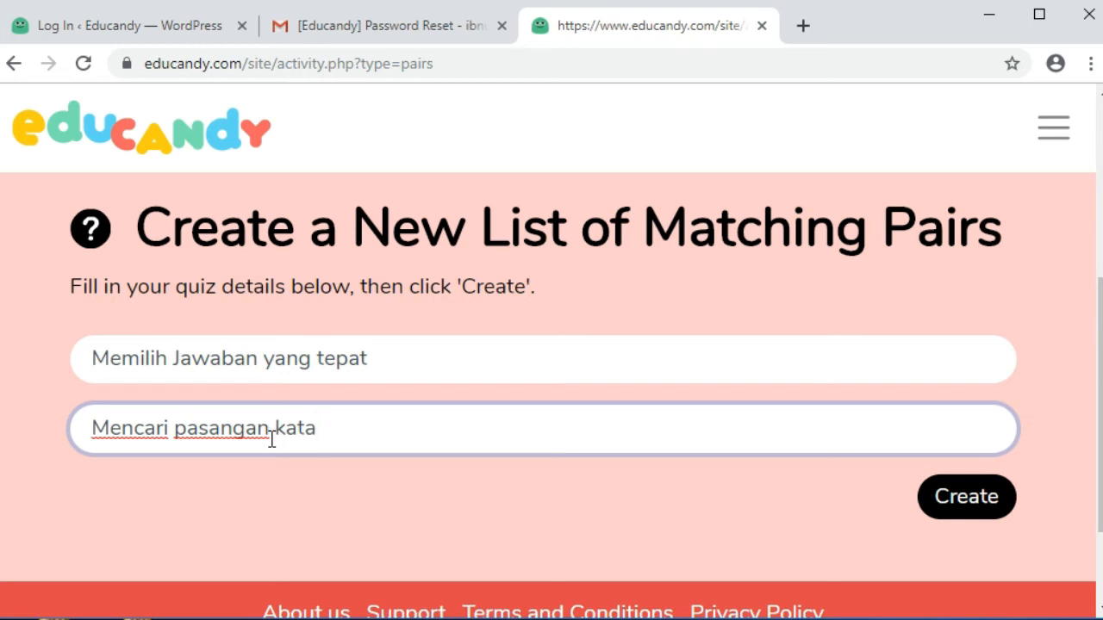
left_click(980, 500)
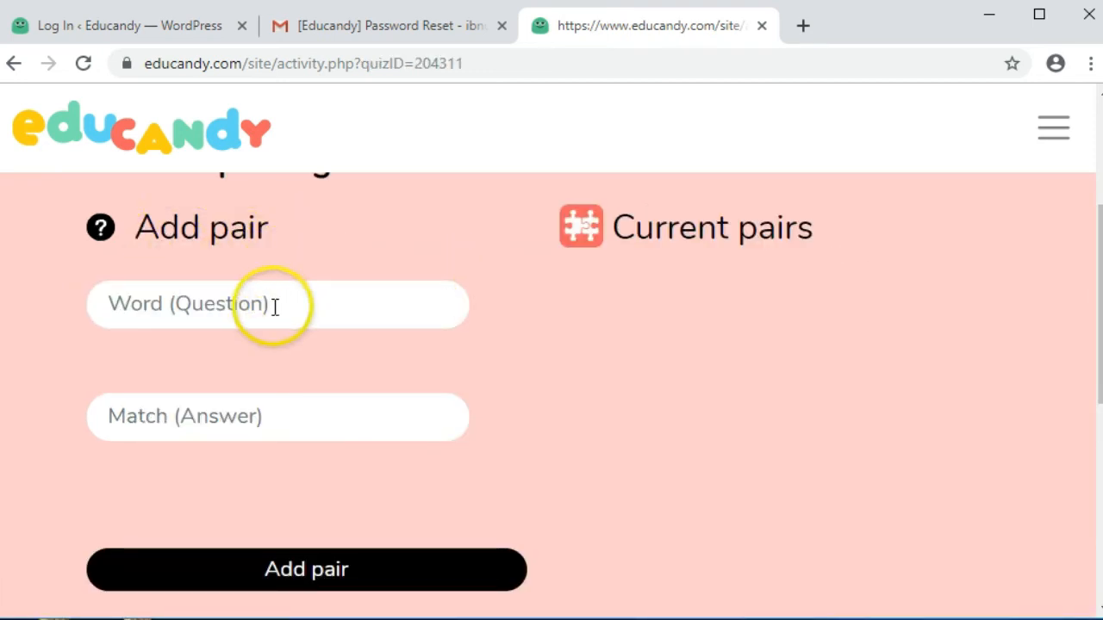
Step: Add a pair with the question word "Sumatera Selatan" and the matching answer "Palembang"
left_click(167, 304)
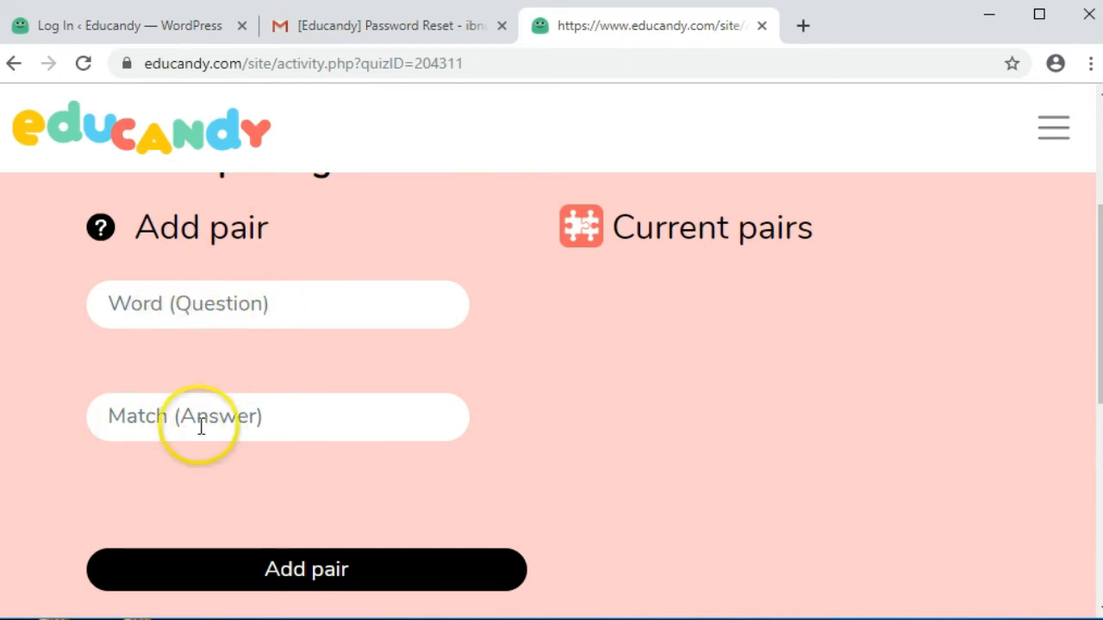
left_click(249, 307)
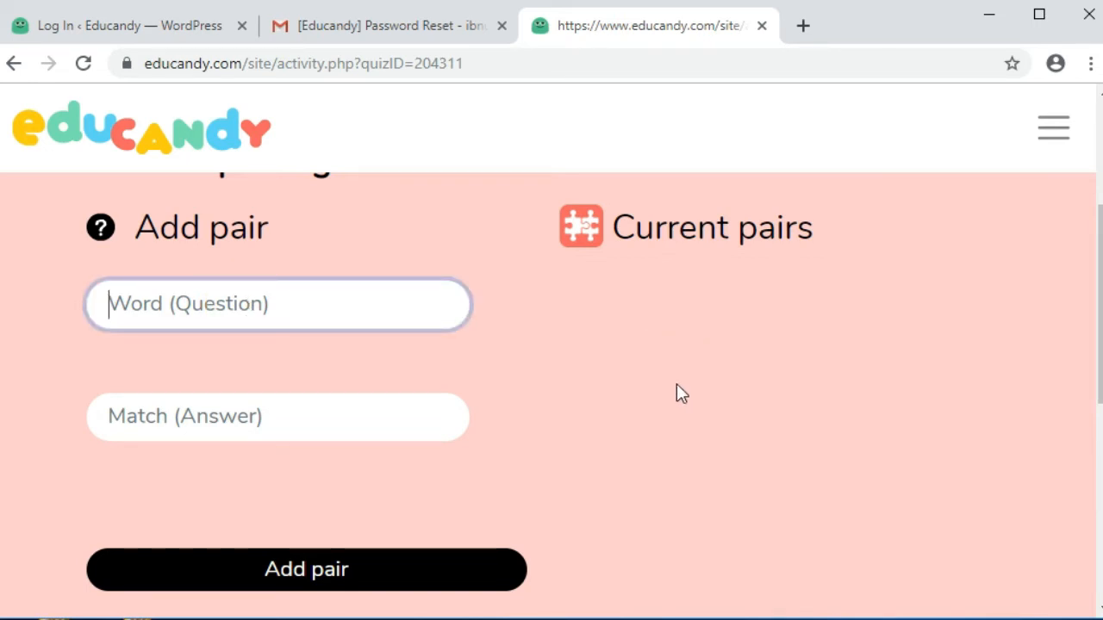
type("Sumatera Selatan")
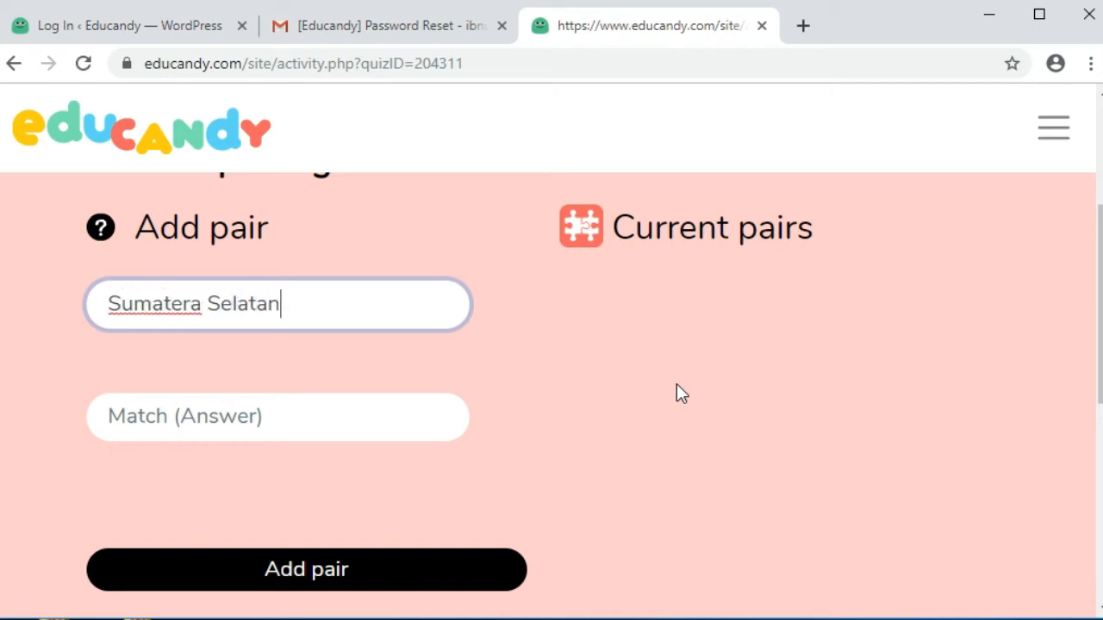
left_click(308, 420)
type("Palembang")
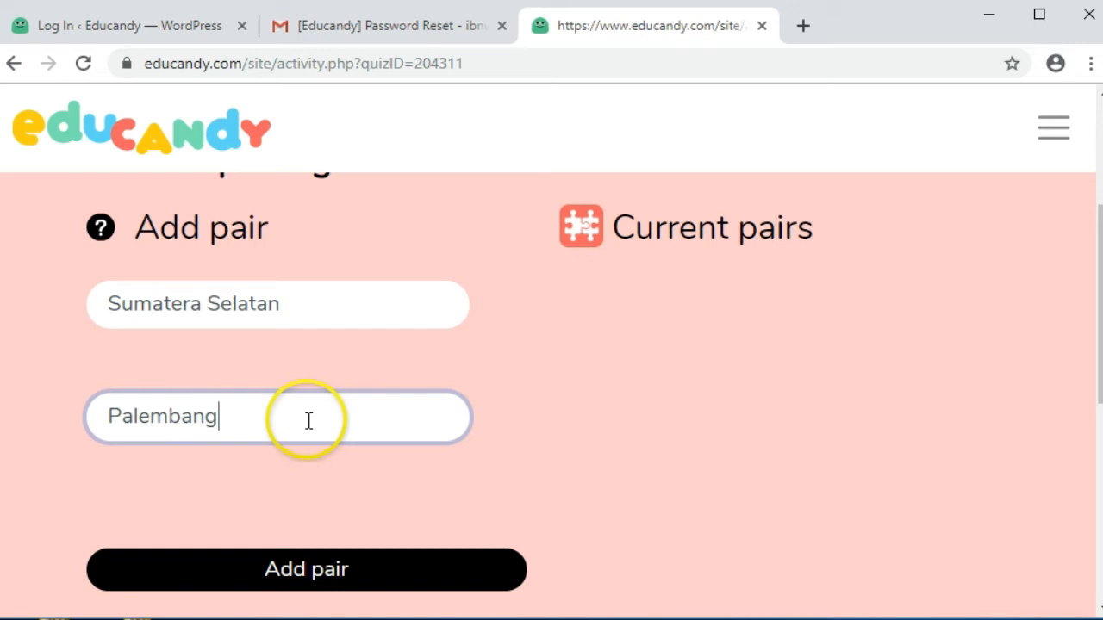
left_click(371, 577)
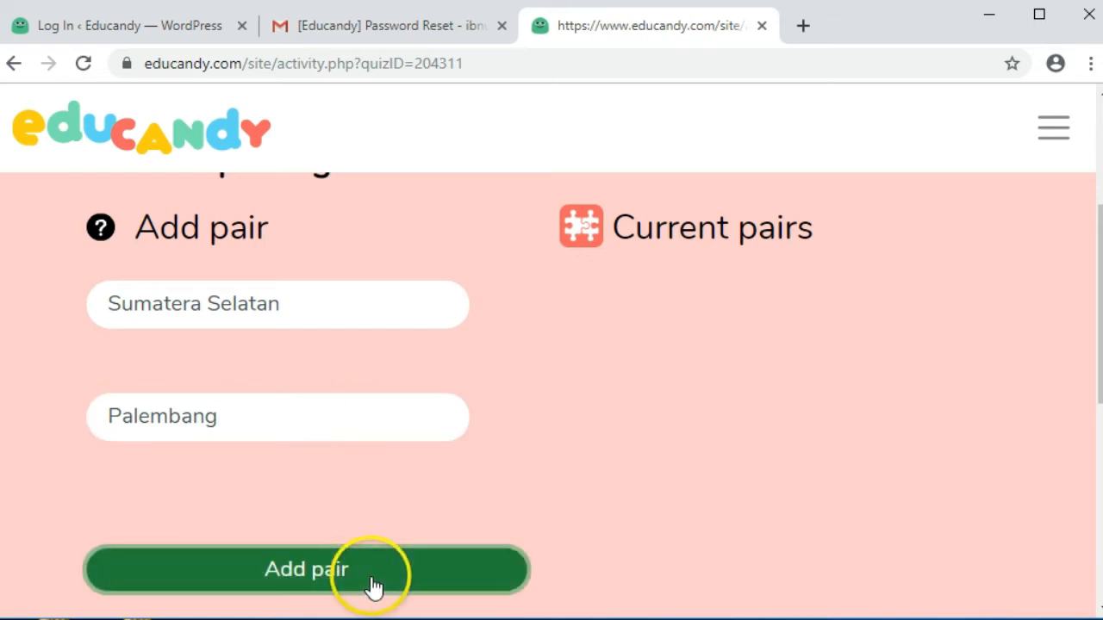
Step: Add a pair with the question word "Jawa Tengah" and the matching answer "Semarang"
left_click(270, 304)
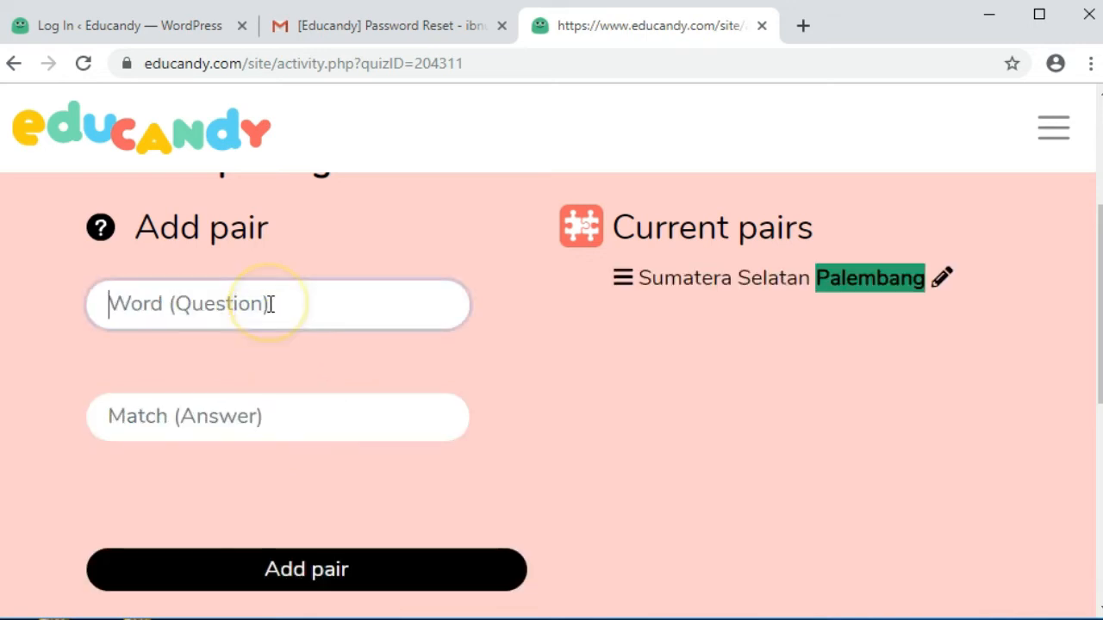
type("Jawa Tengah")
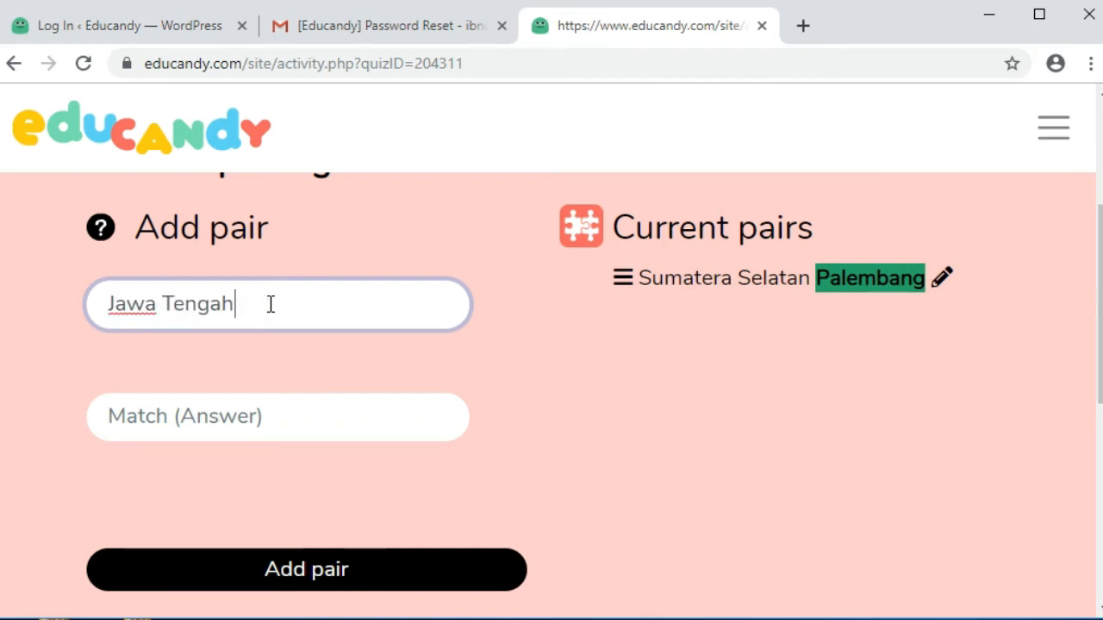
left_click(265, 418)
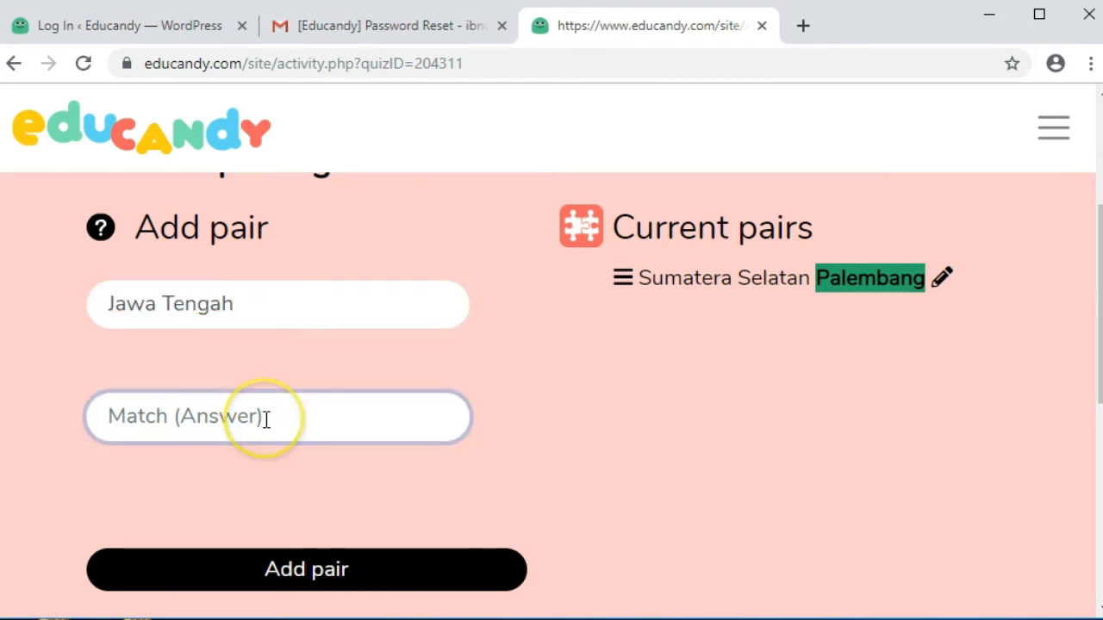
type("Semarang")
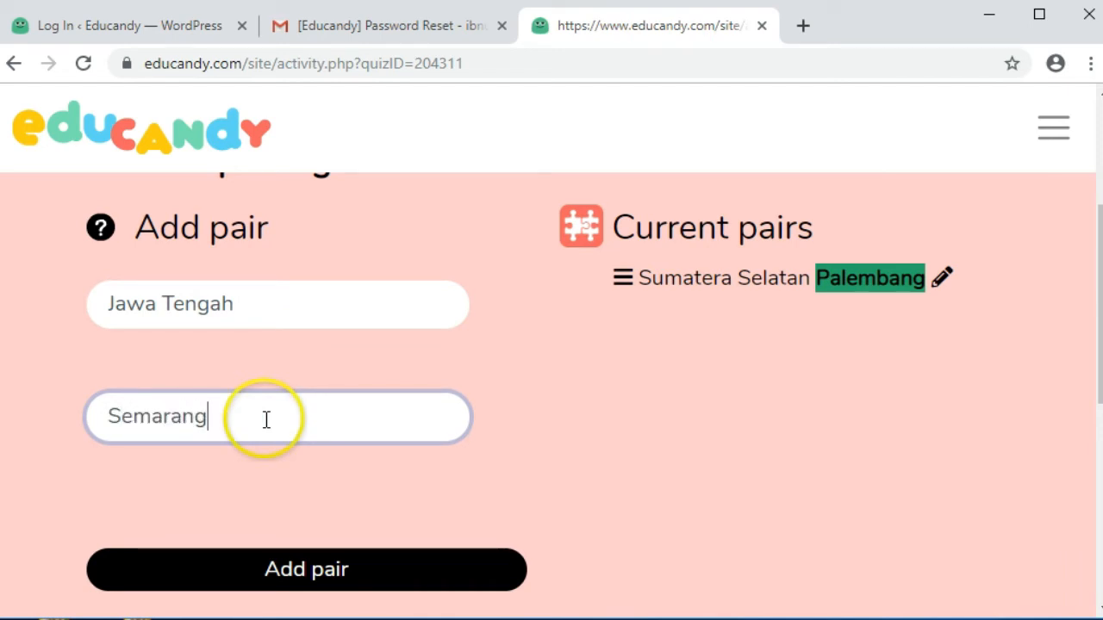
left_click(331, 579)
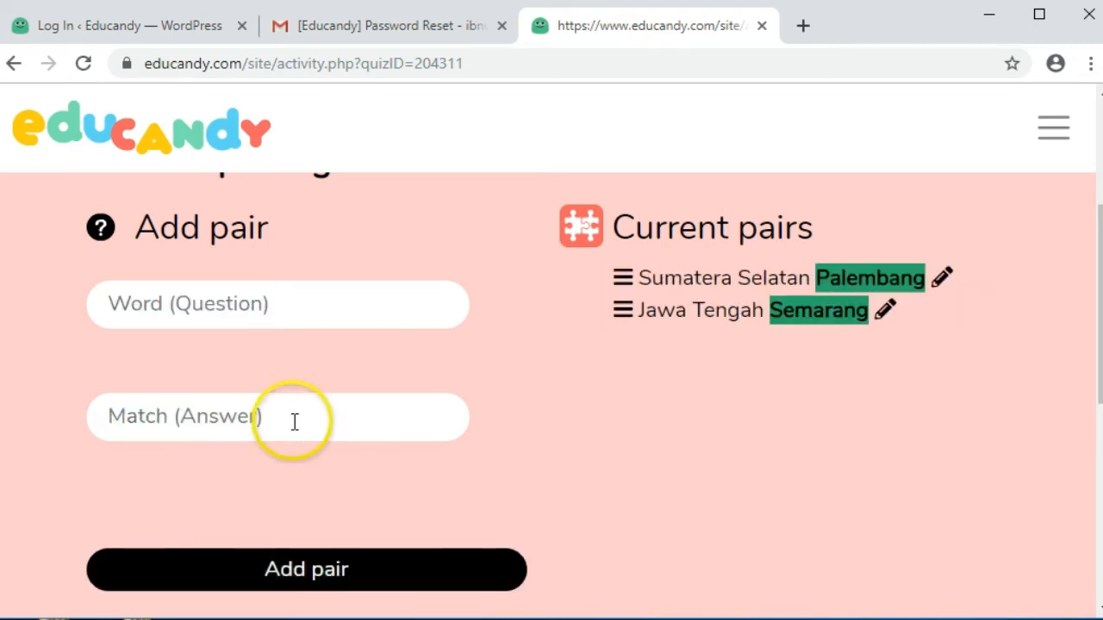
Step: Add a pair with the question word "Jawa Timur" and the matching answer "Surabaya"
left_click(229, 300)
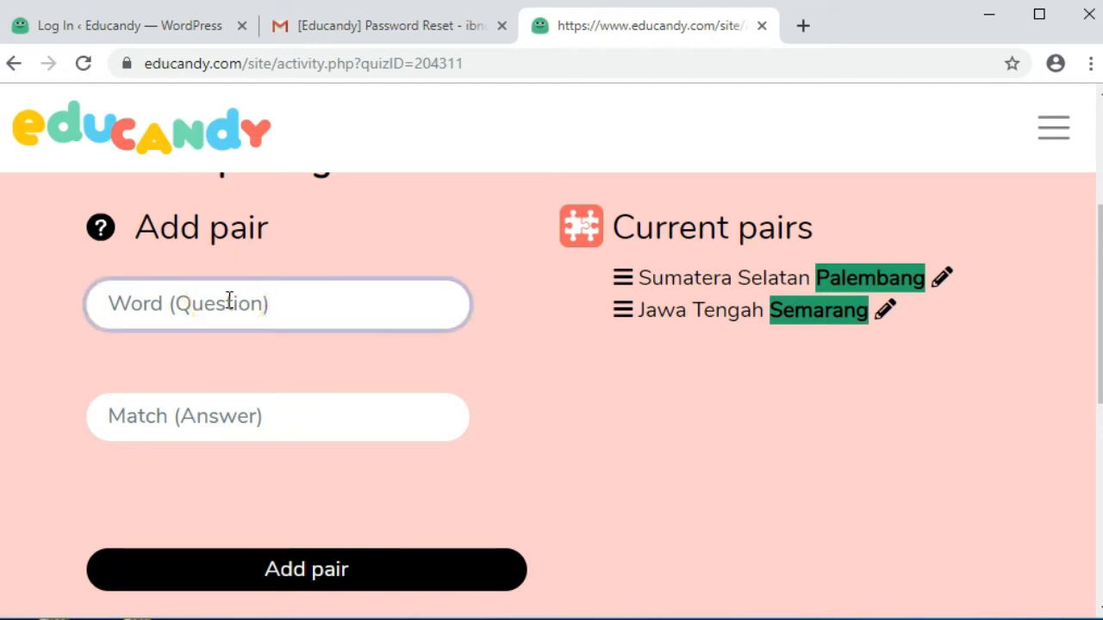
type("Jawa Timur")
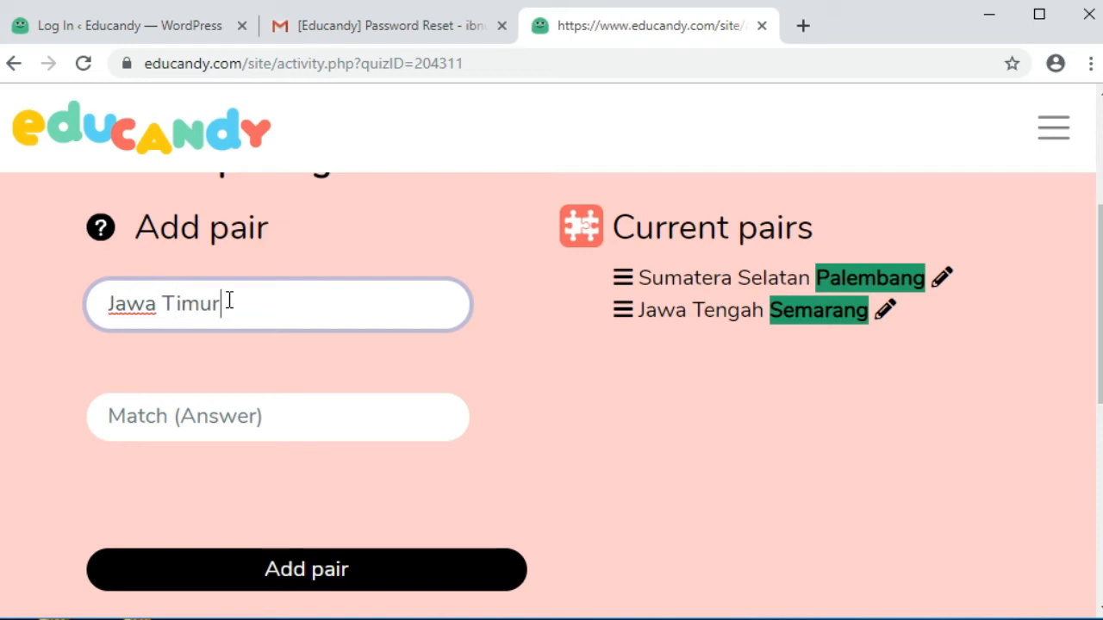
left_click(251, 420)
type("Surabaya")
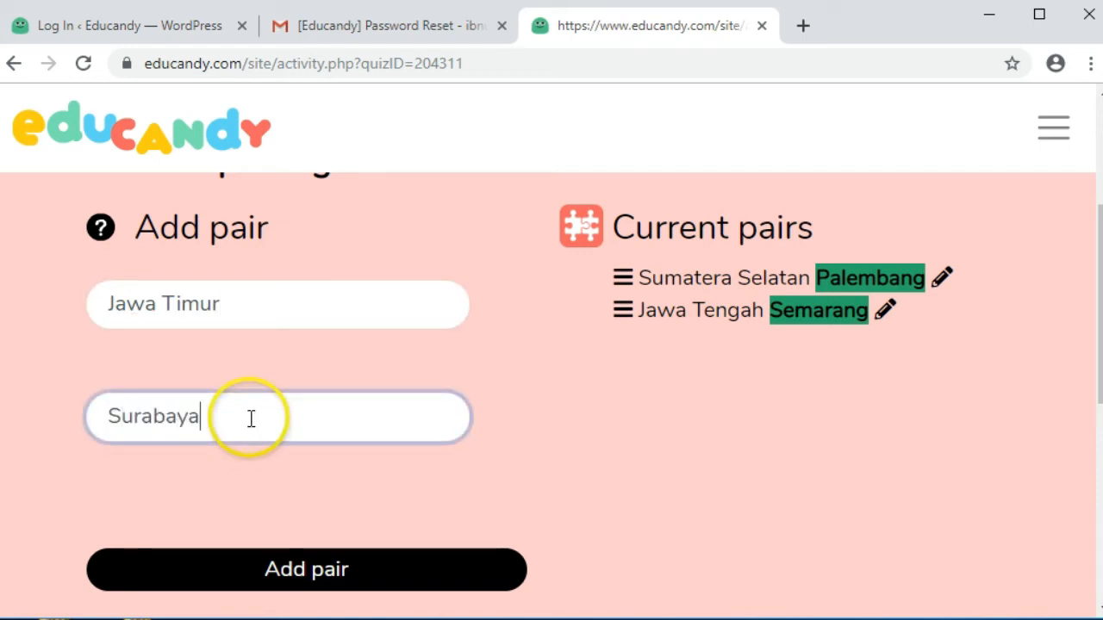
left_click(328, 570)
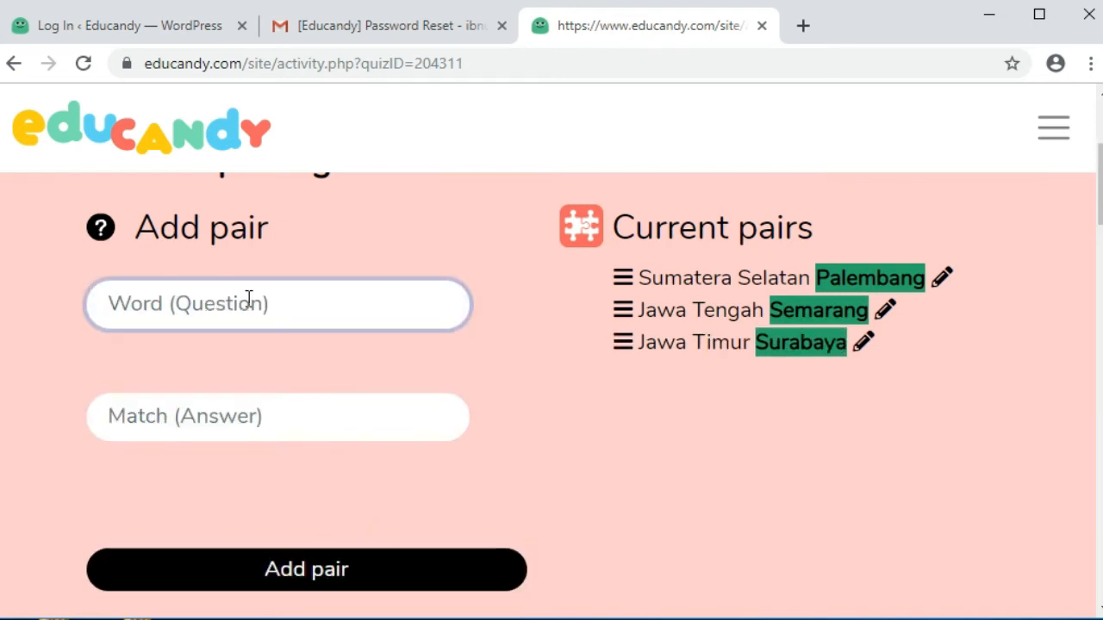
Step: Add a pair with the question word "Sumatera Barat" and the matching answer "Padang"
type("S")
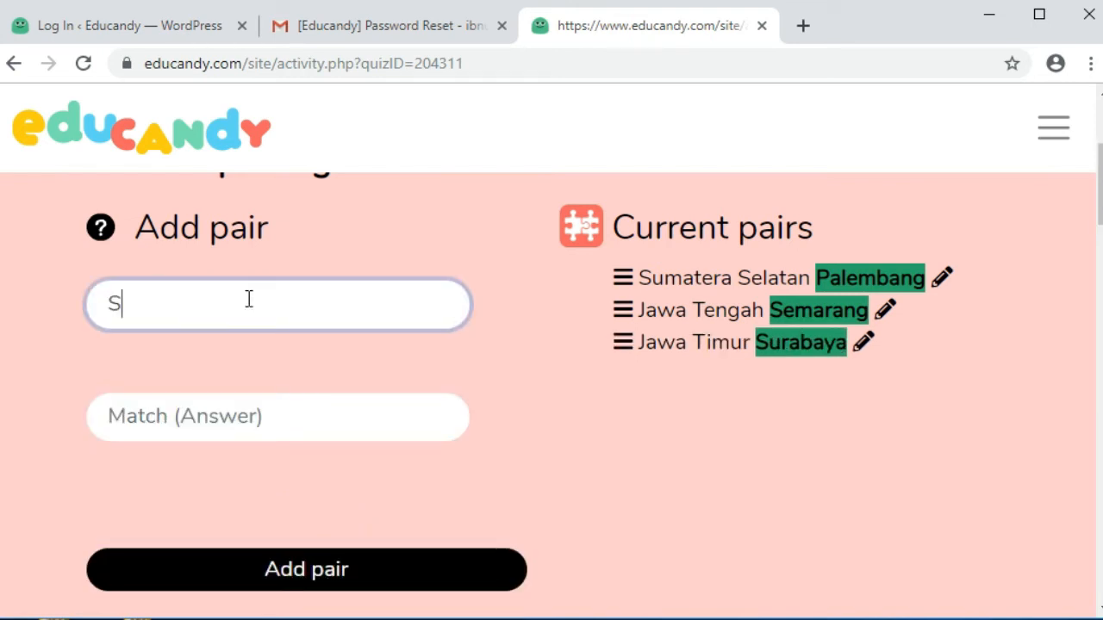
type("umatera Barat")
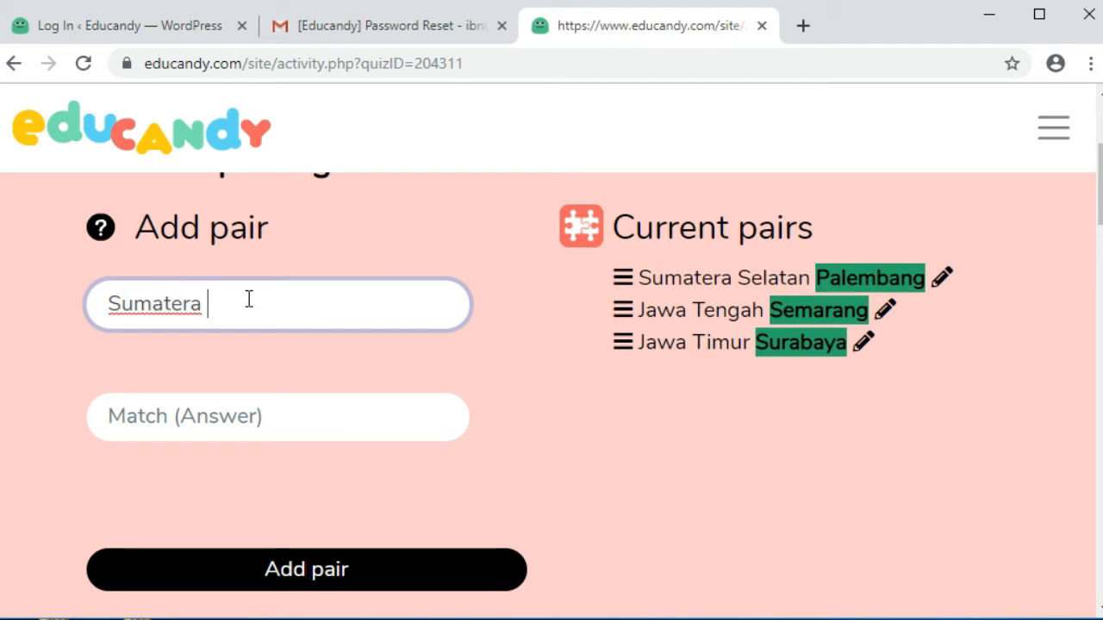
left_click(267, 415)
type("P")
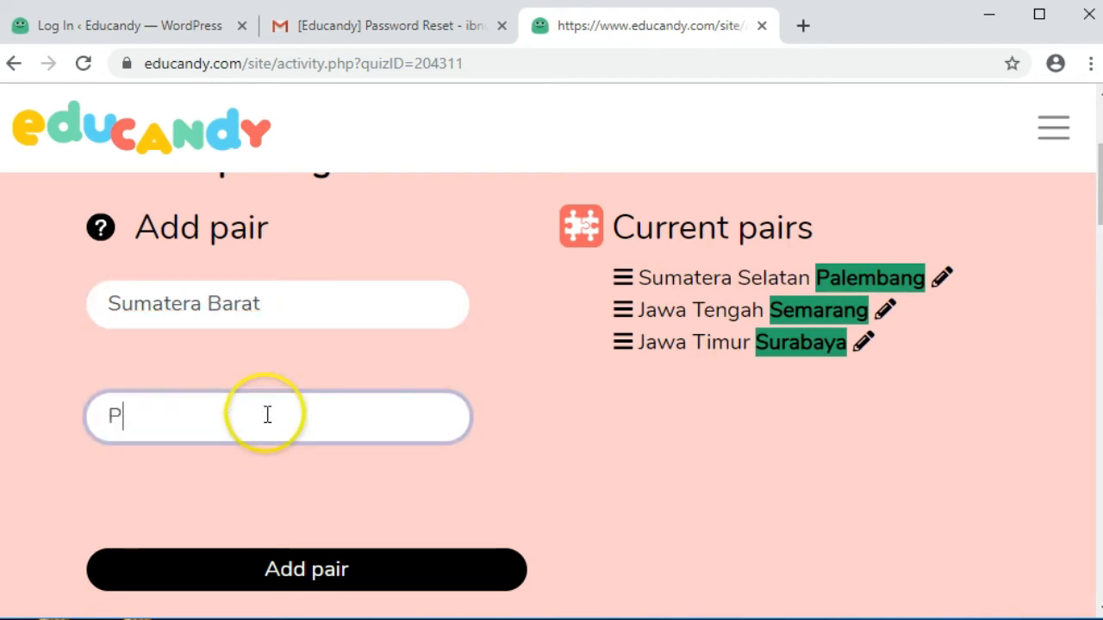
type("g")
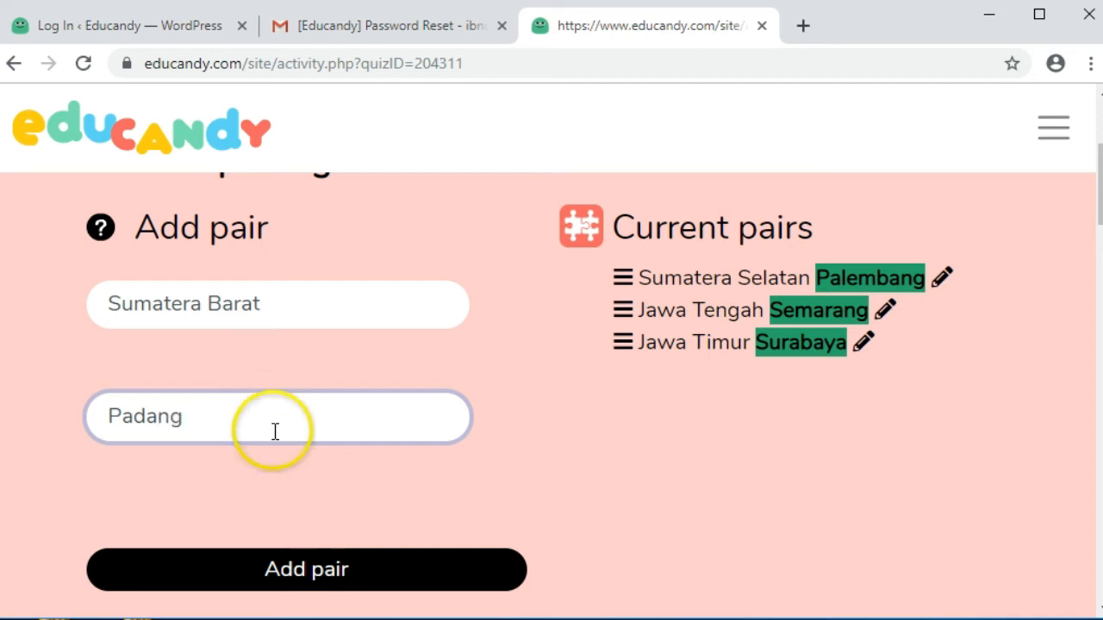
left_click(302, 572)
Step: Try out the activity's Multiple Choice game and answer the "Jawa Tengah" question with "Semarang"
left_click_drag(1101, 188, 1101, 287)
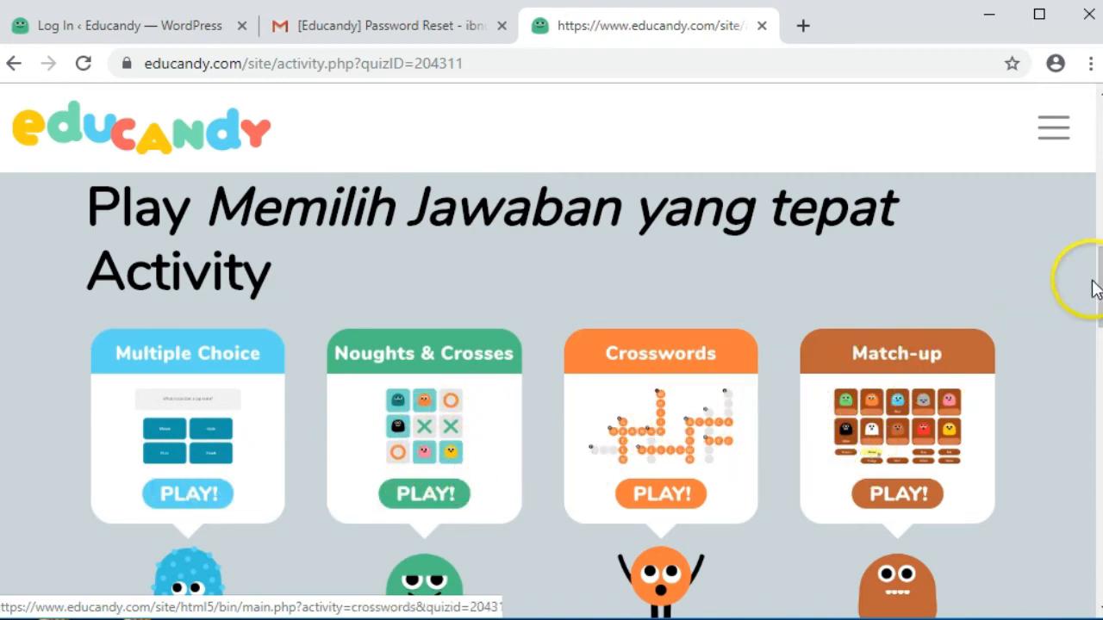
scroll(1090, 284, "down", 4)
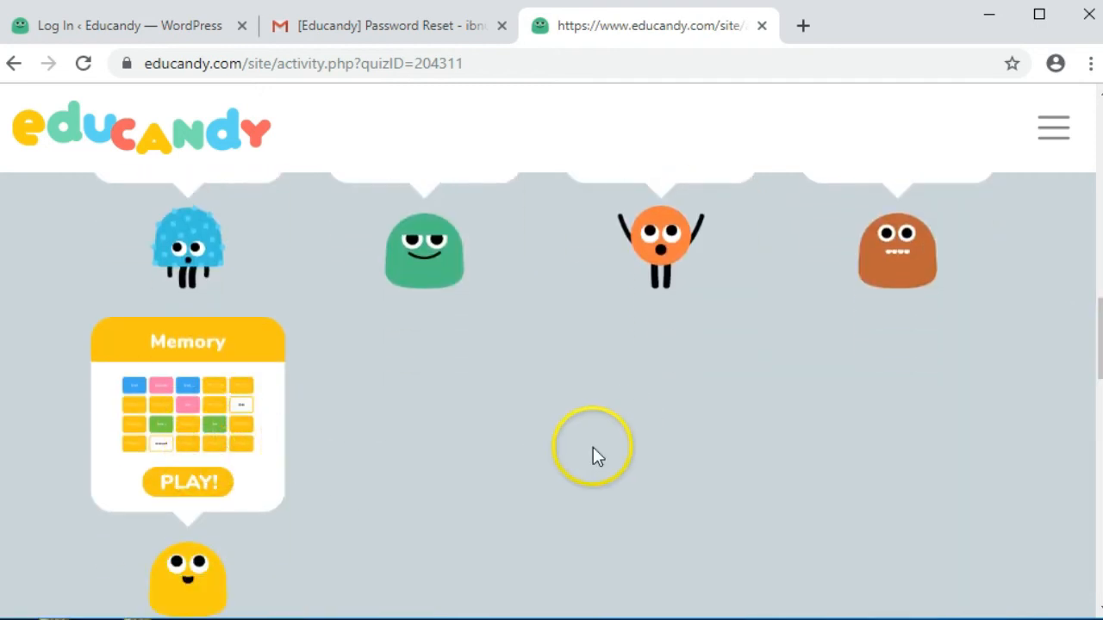
left_click_drag(1098, 340, 1098, 433)
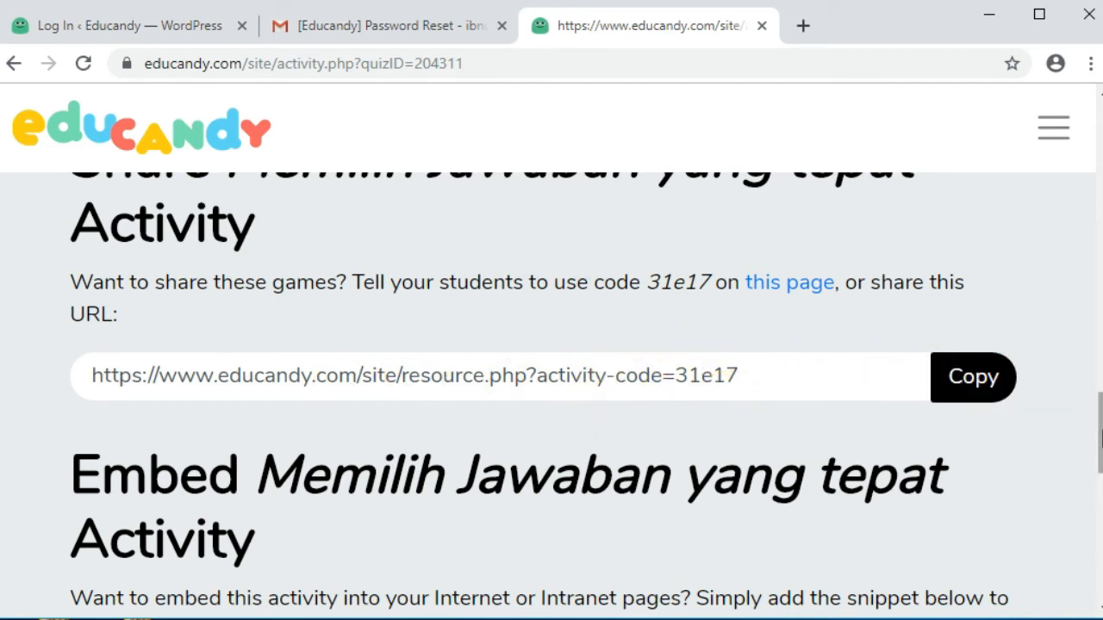
scroll(1090, 452, "down", 3)
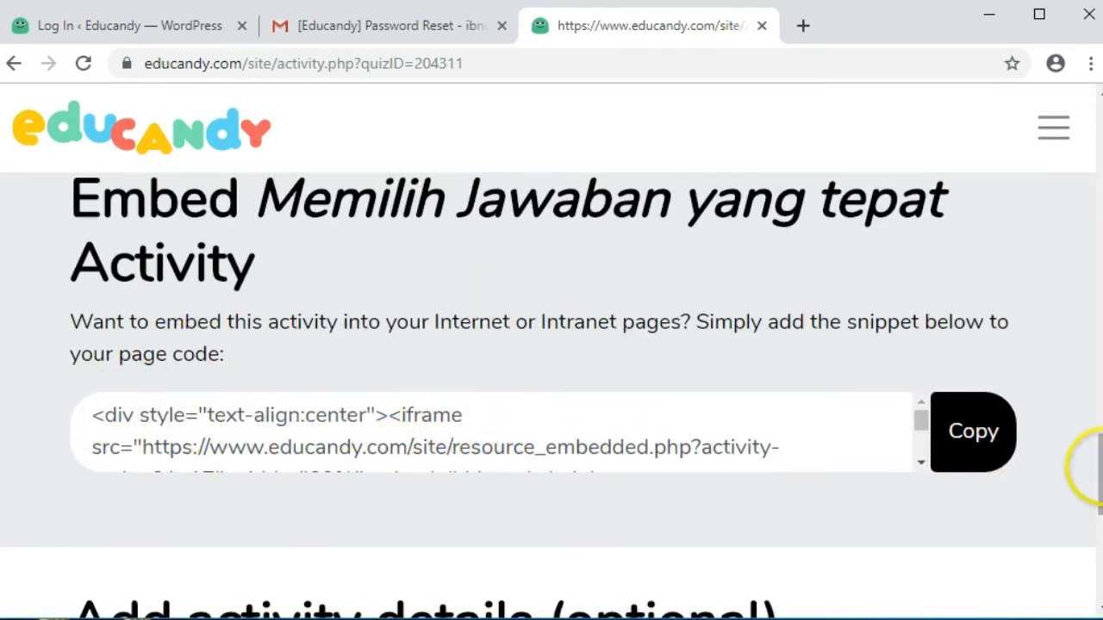
left_click_drag(1092, 465, 1092, 282)
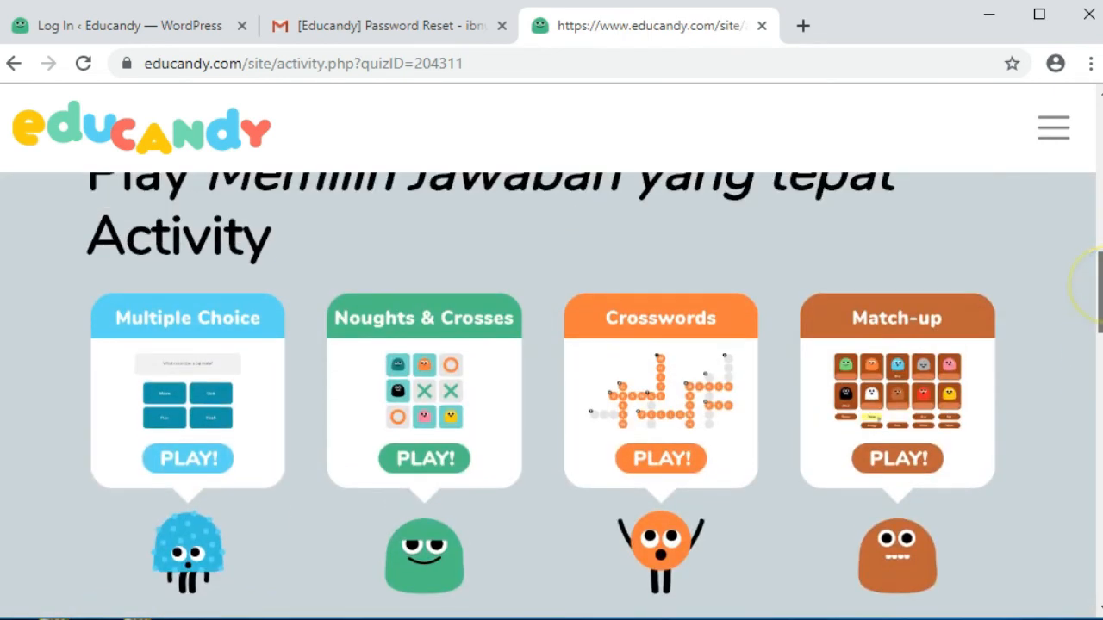
left_click(196, 420)
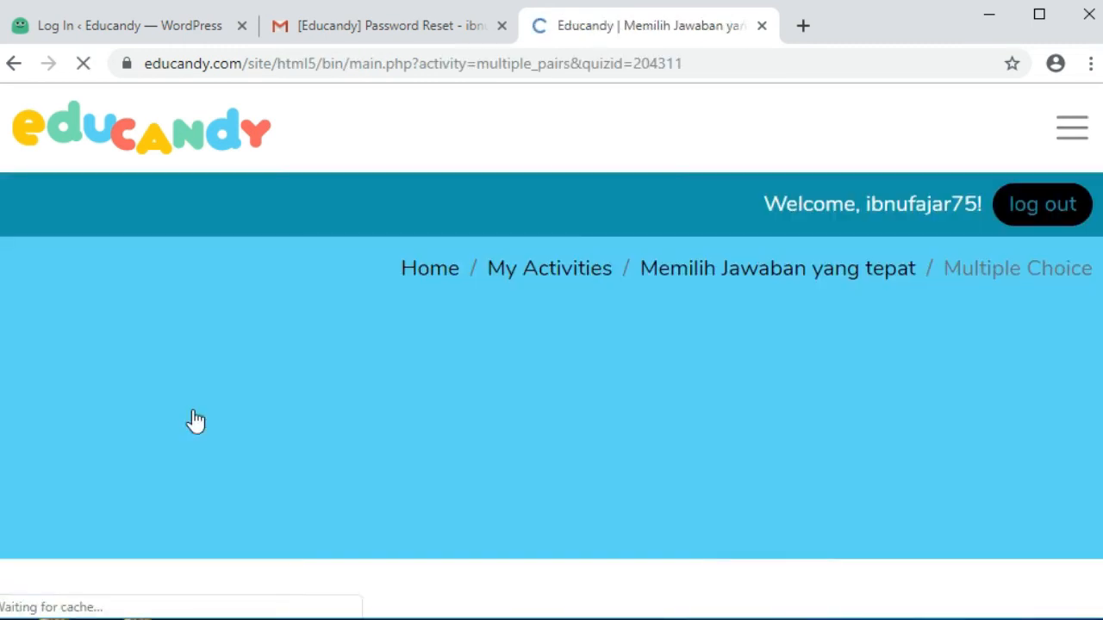
left_click(706, 338)
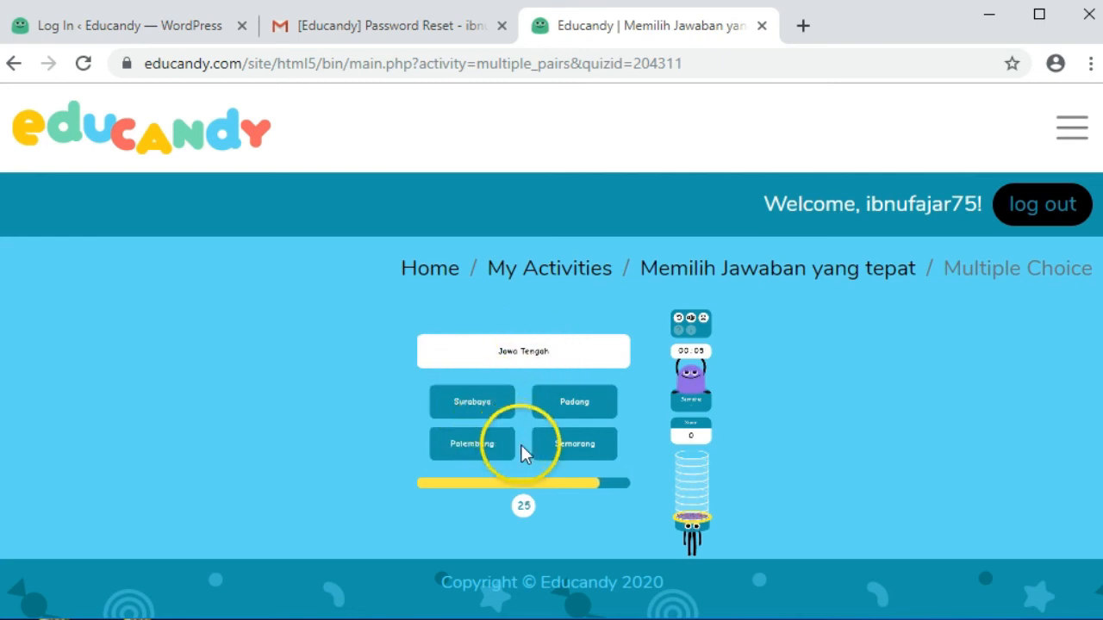
left_click(591, 453)
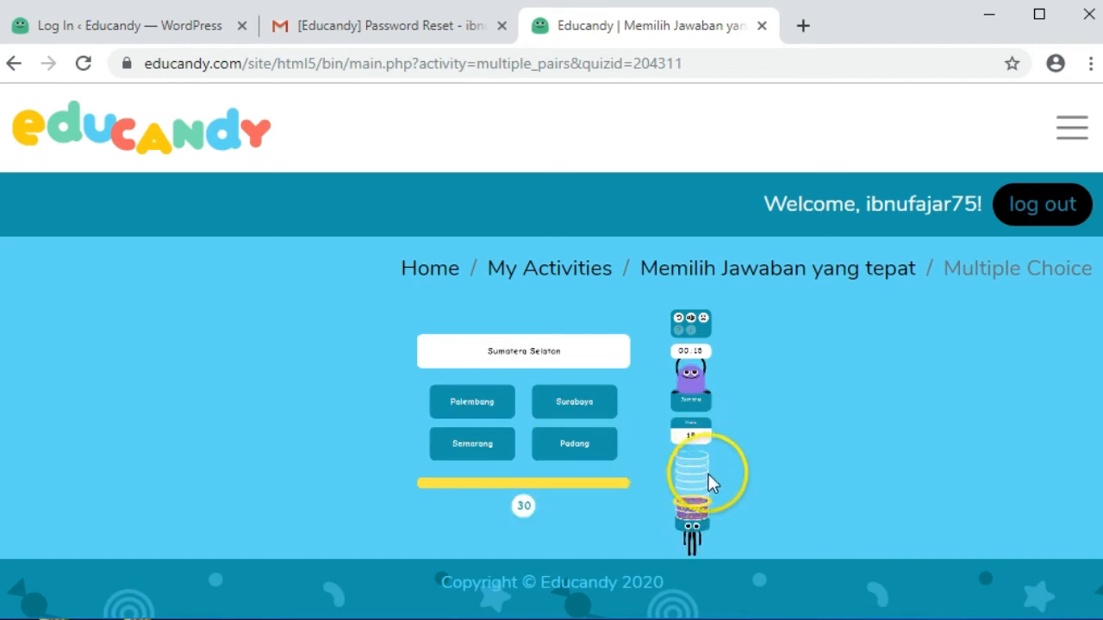
Step: Return to the My Activities page and start a new list of the Quiz Questions type
left_click(571, 270)
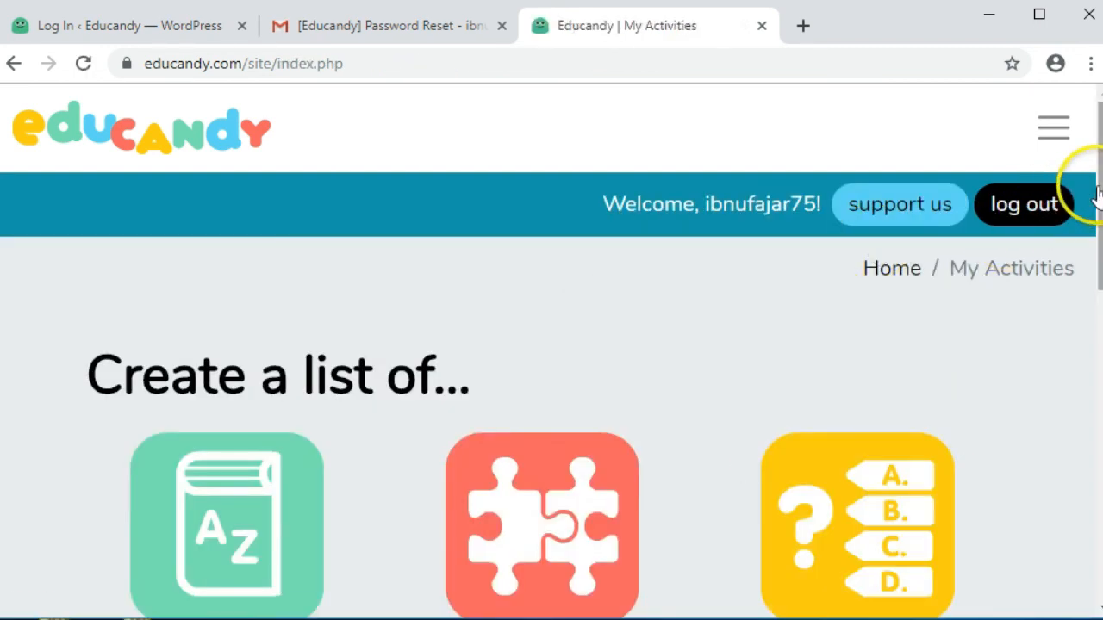
scroll(1096, 209, "down", 3)
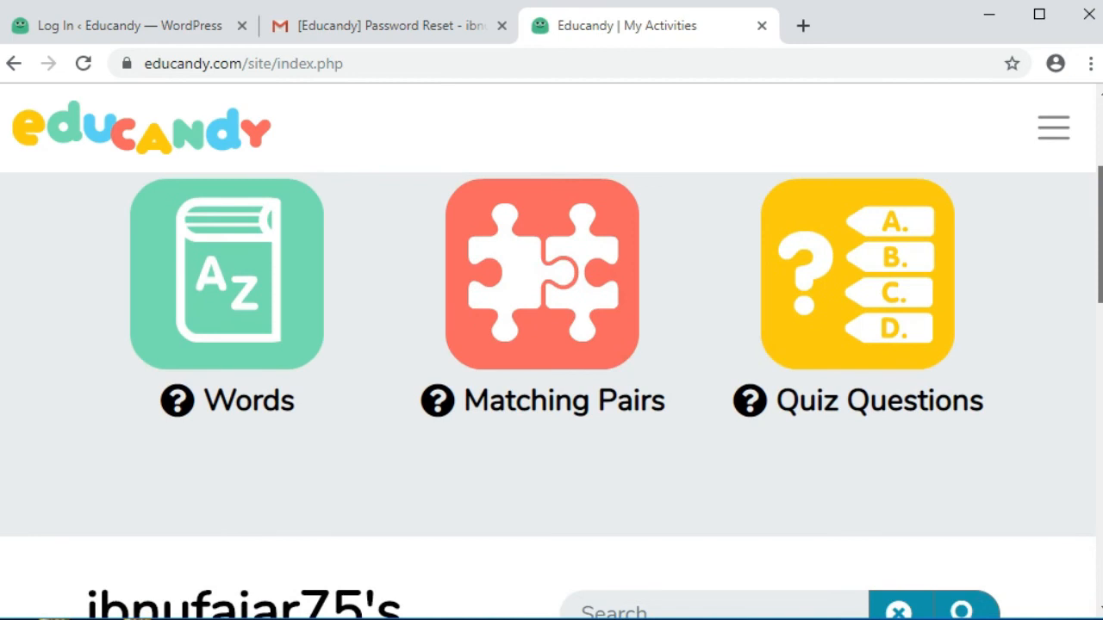
left_click(878, 318)
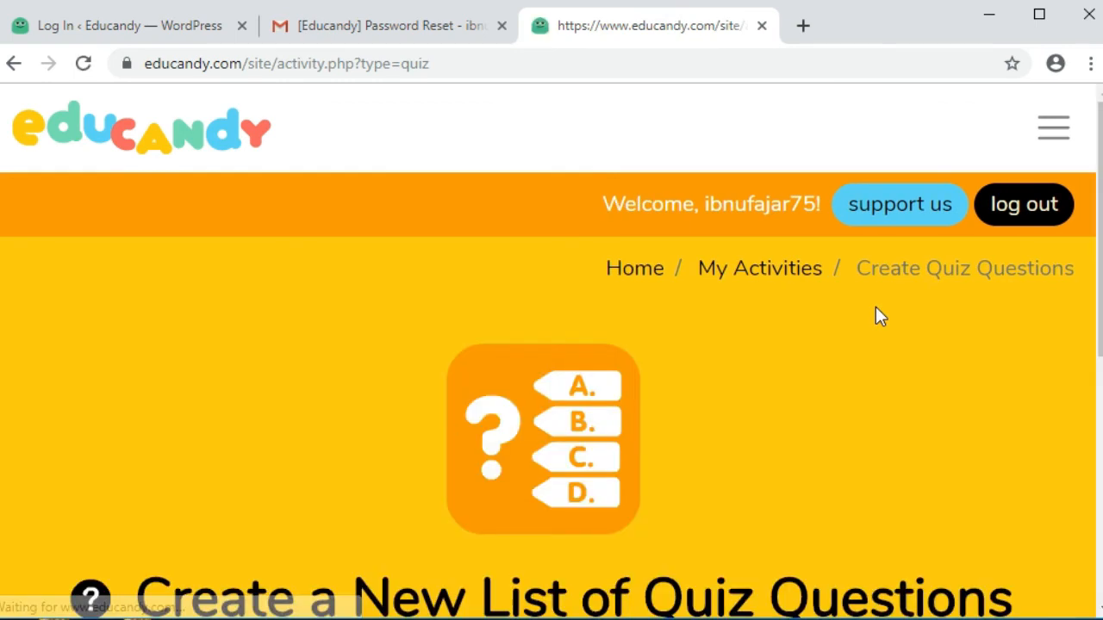
Step: Create the quiz questions list with the activity name "Pilih jawaban yang tepat" and the subject "Latihan Berhitung"
left_click_drag(1101, 231, 1101, 337)
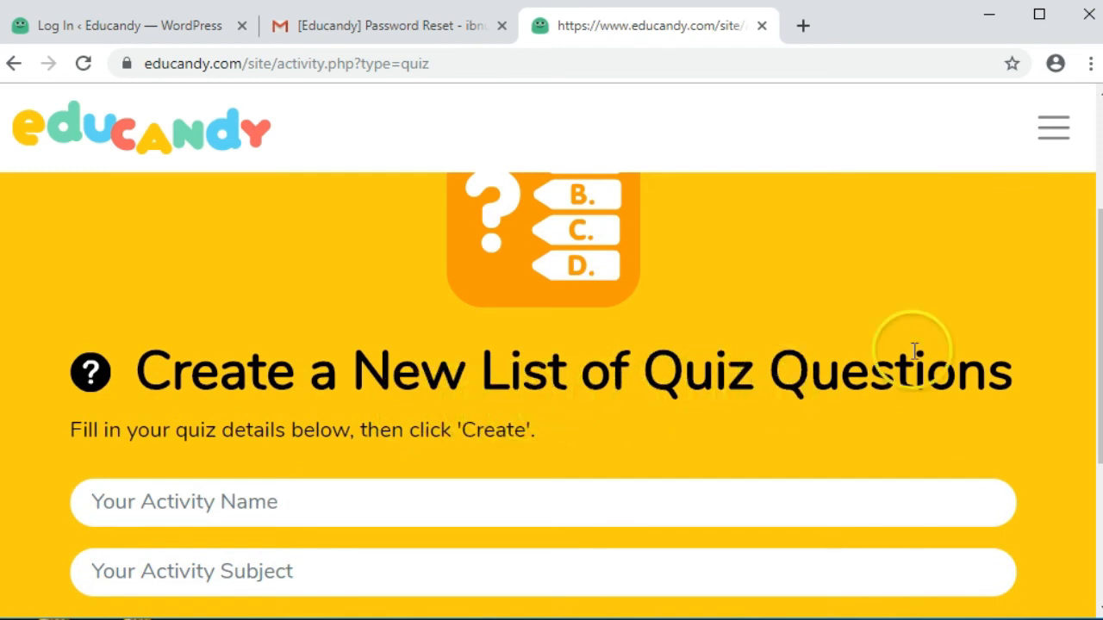
left_click_drag(1100, 323, 1100, 383)
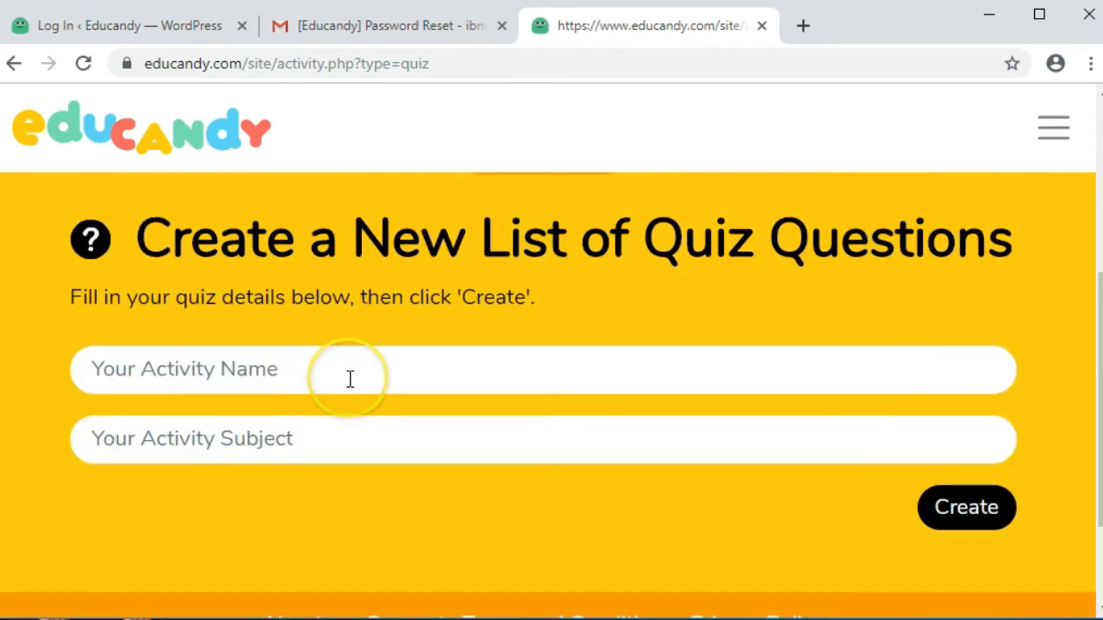
left_click(313, 370)
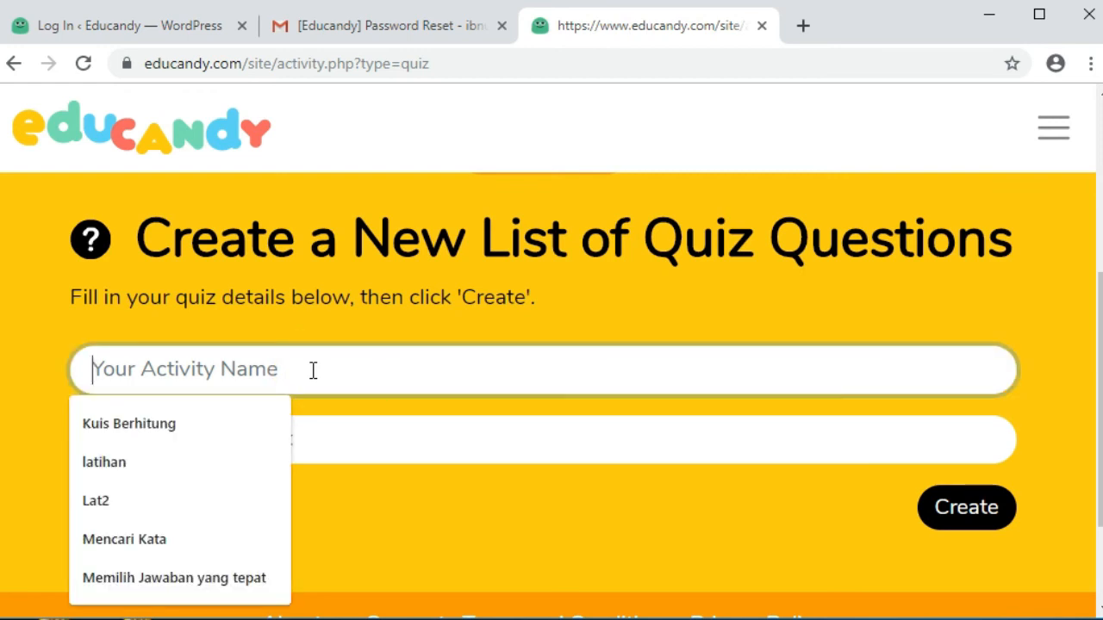
type("Pilih jawaban yang tepat")
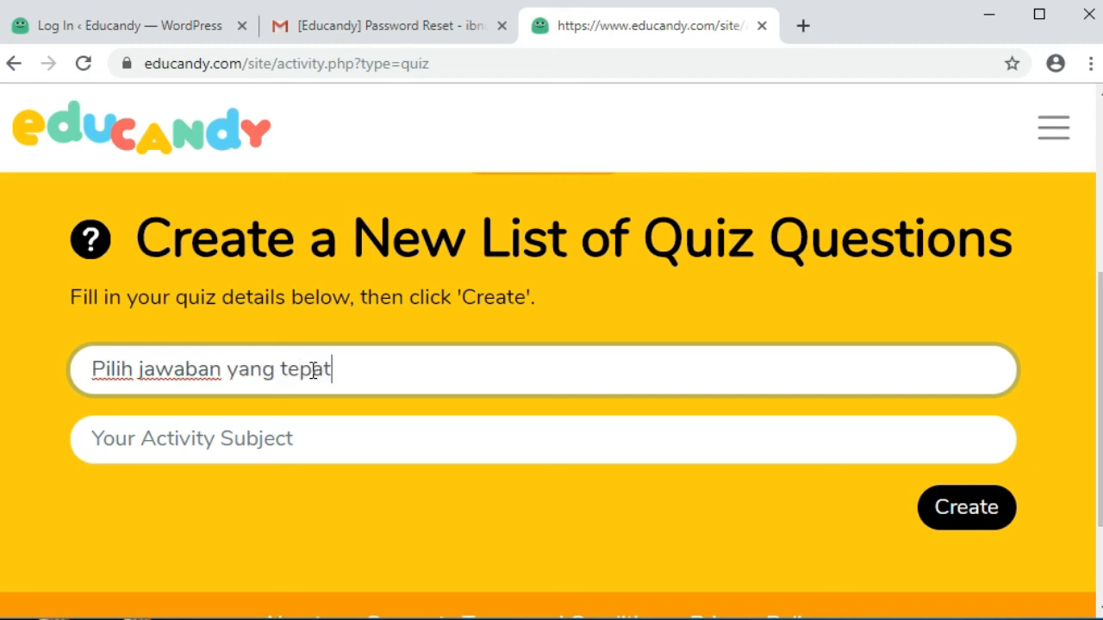
left_click(337, 440)
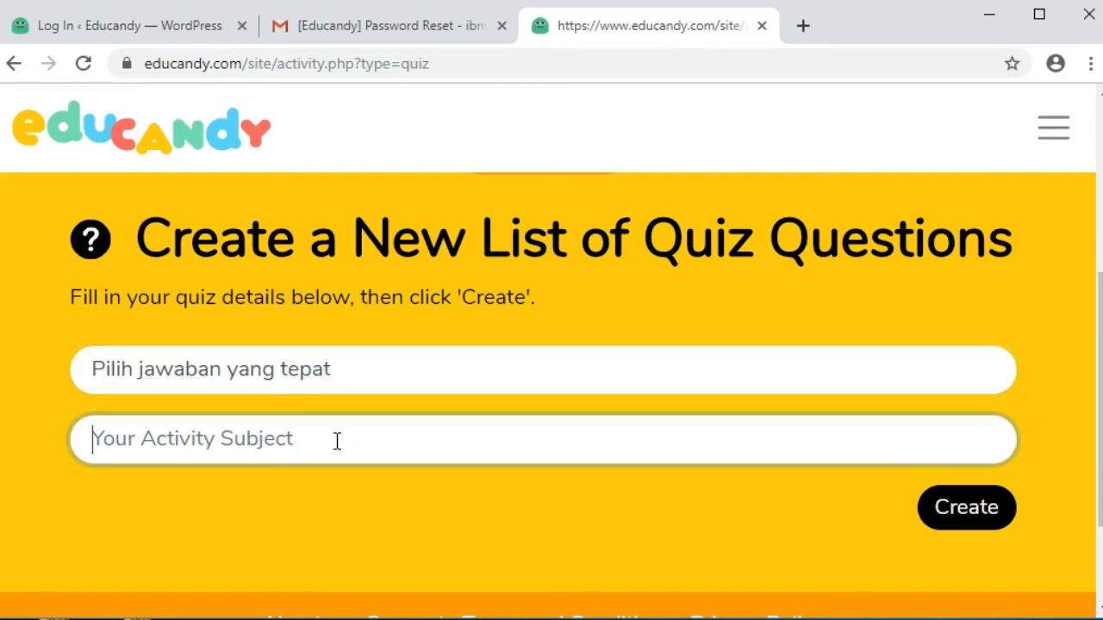
type("Latihan Berhitung")
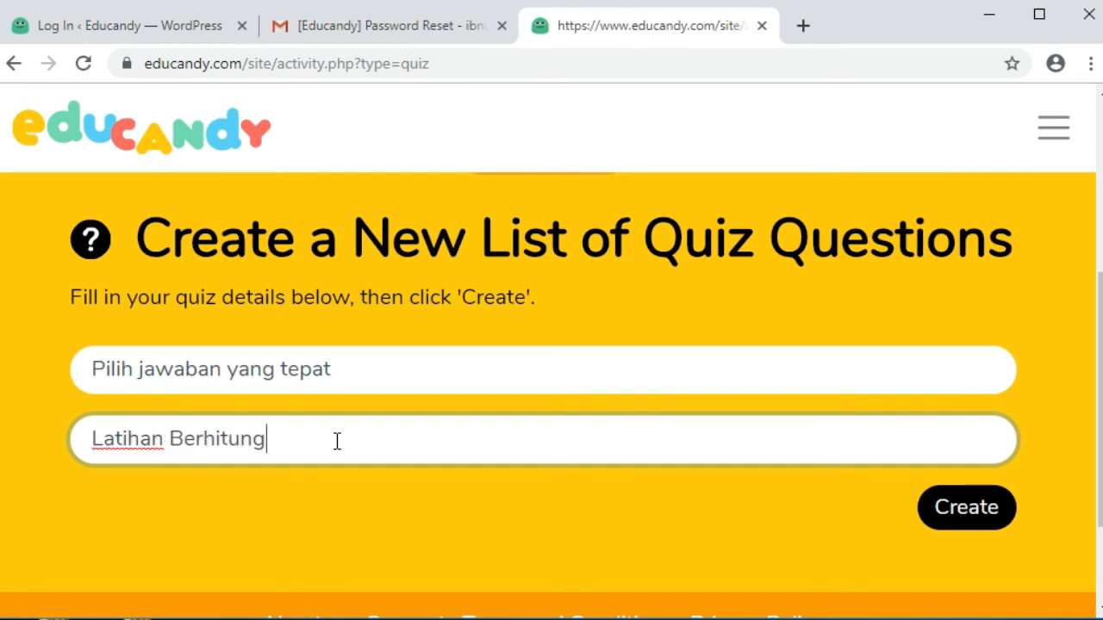
left_click(953, 514)
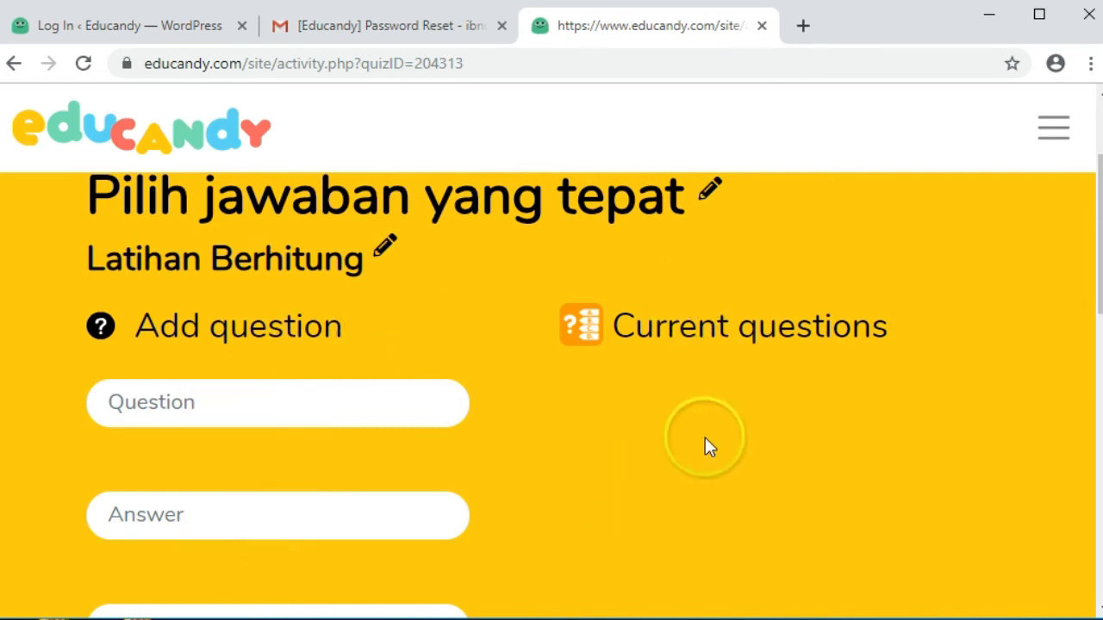
Step: Fill in the first quiz question as "3 + 5 =" with the correct answer 8
mouse_move(1101, 254)
left_mouse_down()
mouse_move(1101, 396)
mouse_move(1101, 263)
left_mouse_up()
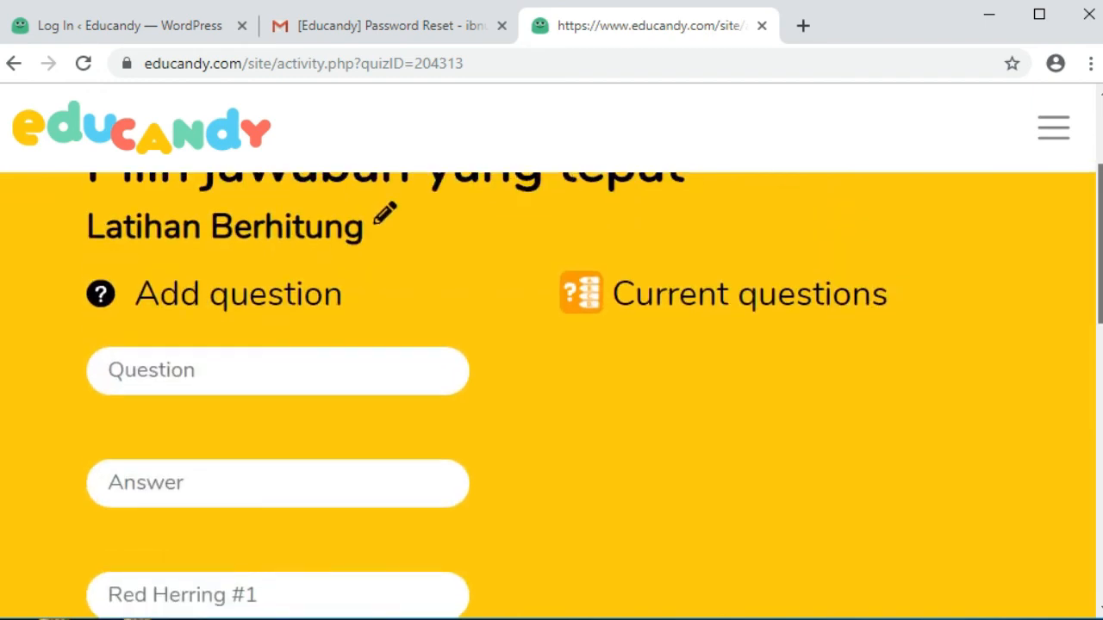
left_click(254, 368)
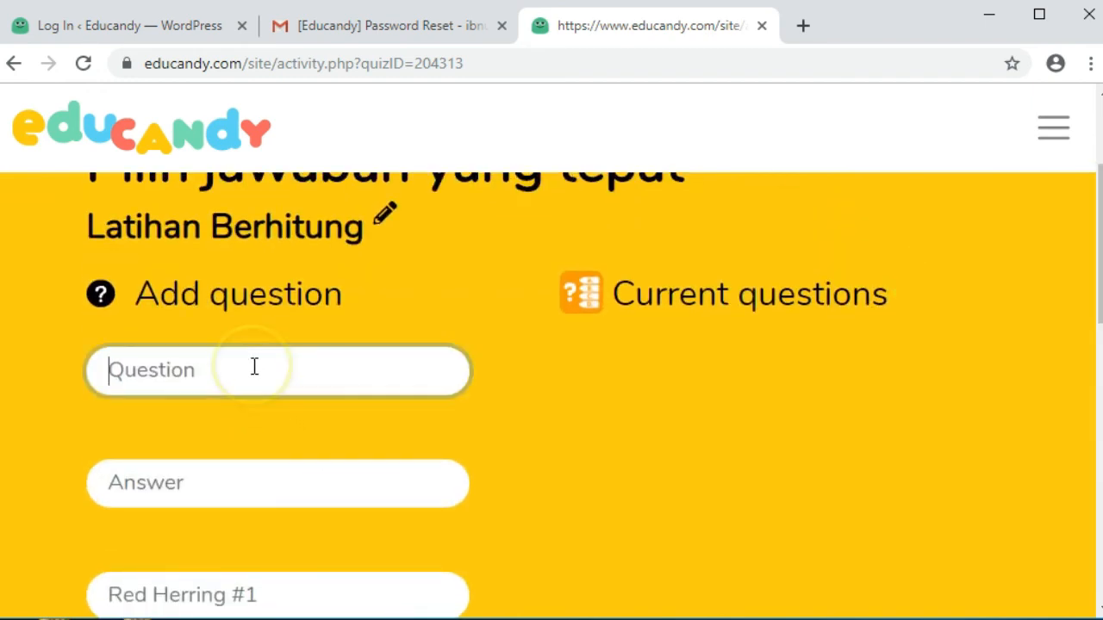
type("3 + 5 =")
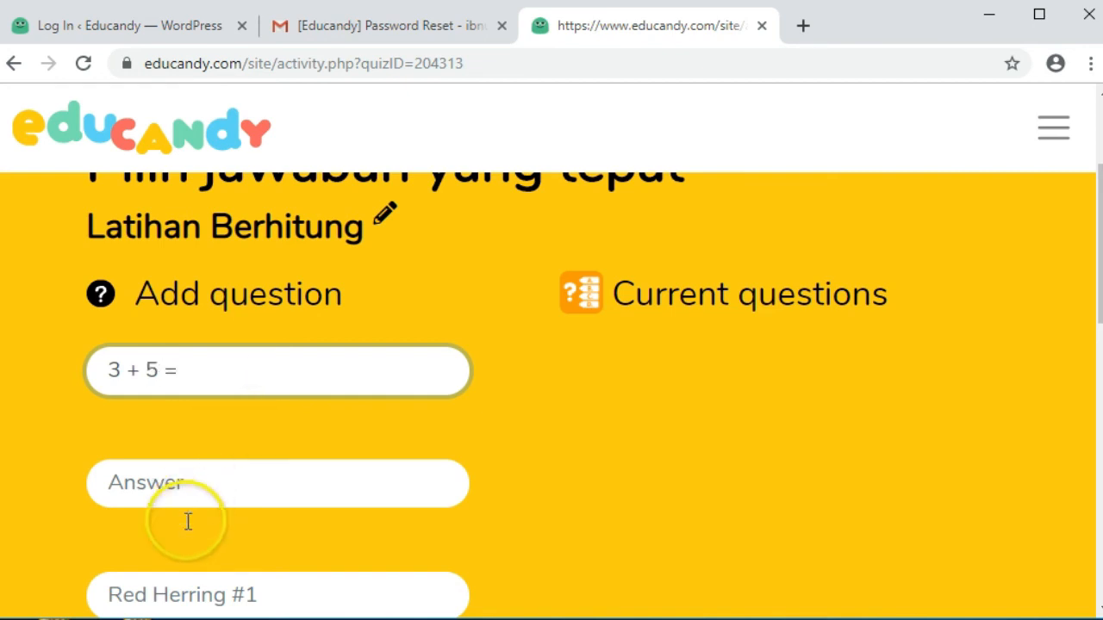
left_click(188, 482)
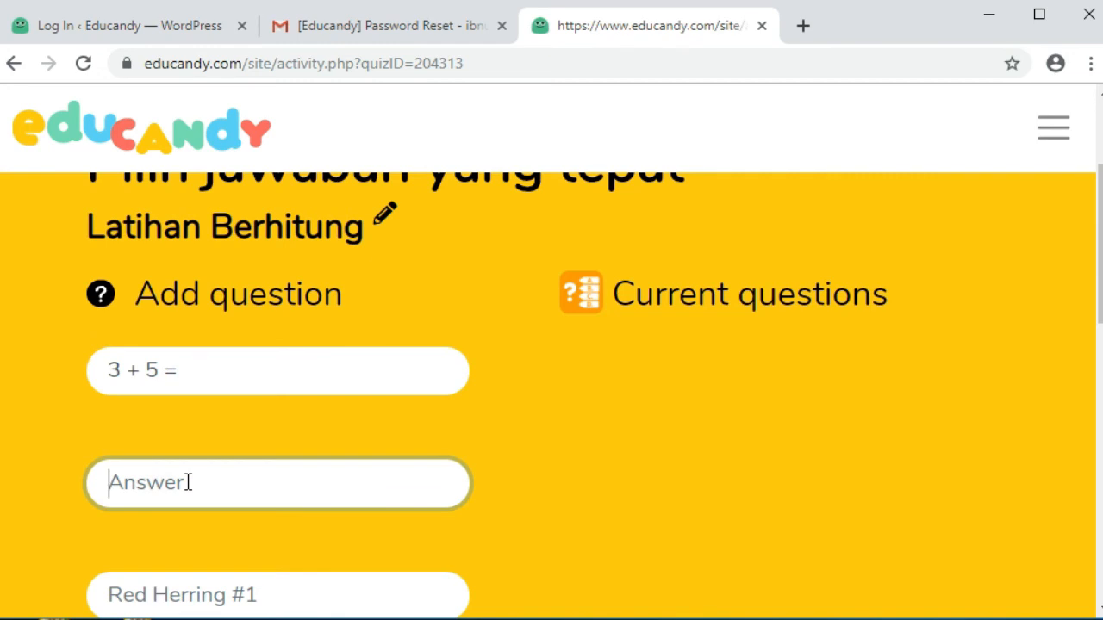
type("8")
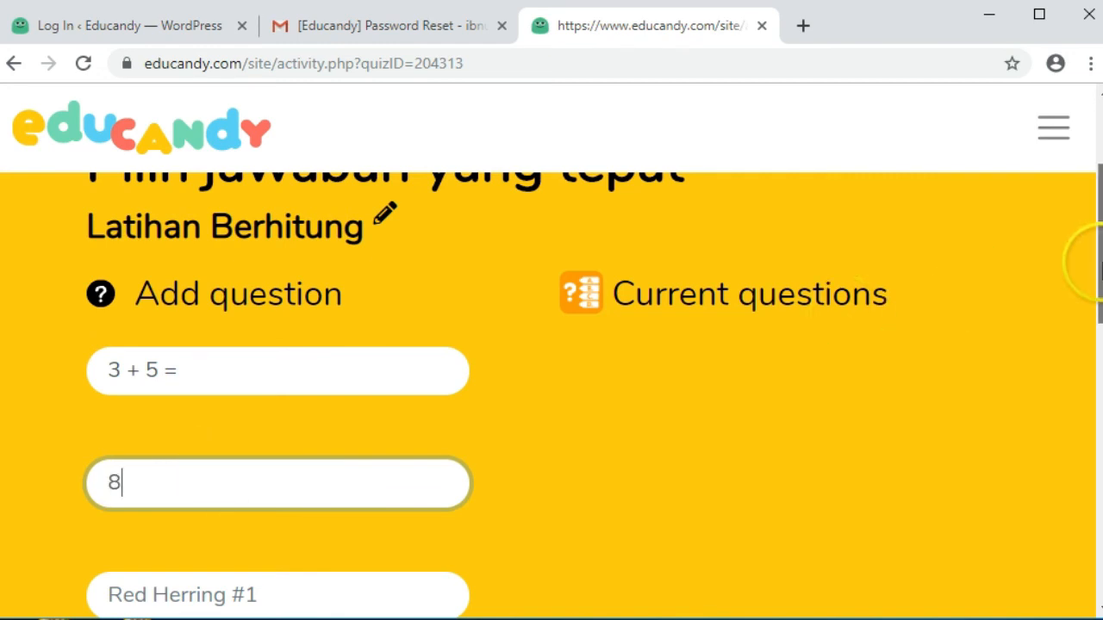
Step: Enter 9, 10 and 11 as the first question's red herrings and add the question to the quiz
left_click_drag(1100, 267, 1100, 349)
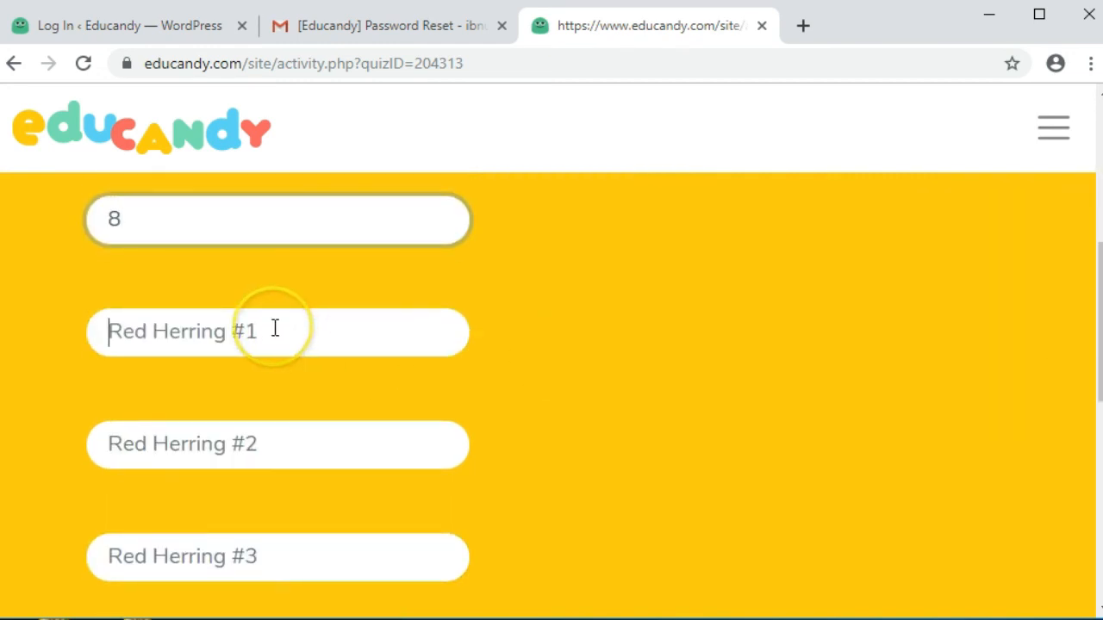
type("9")
left_click(235, 443)
type("10")
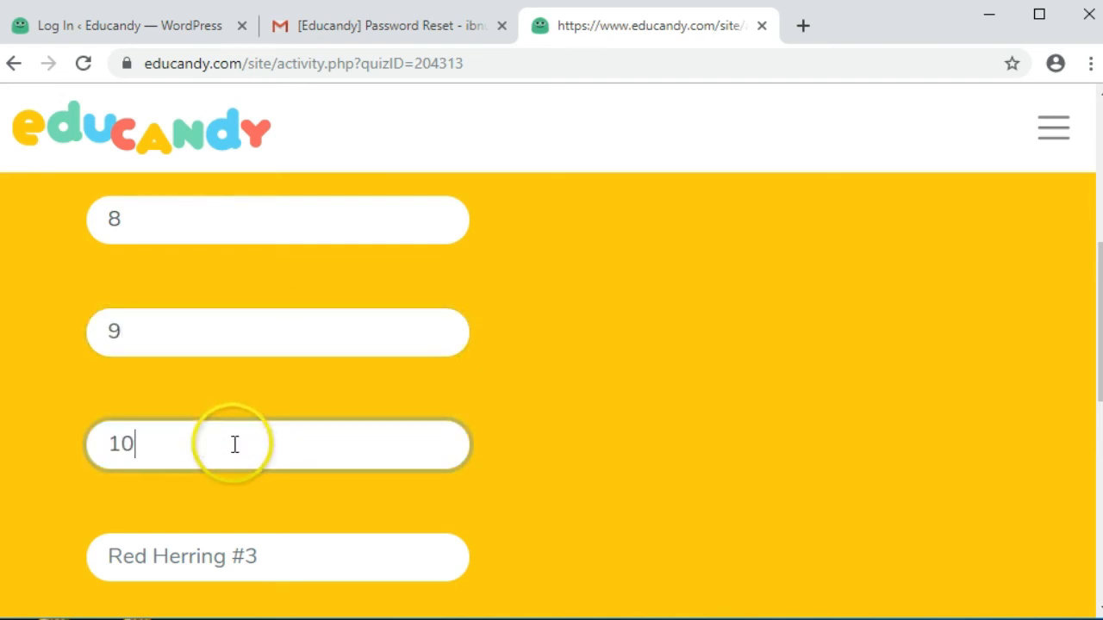
left_click(212, 556)
type("11")
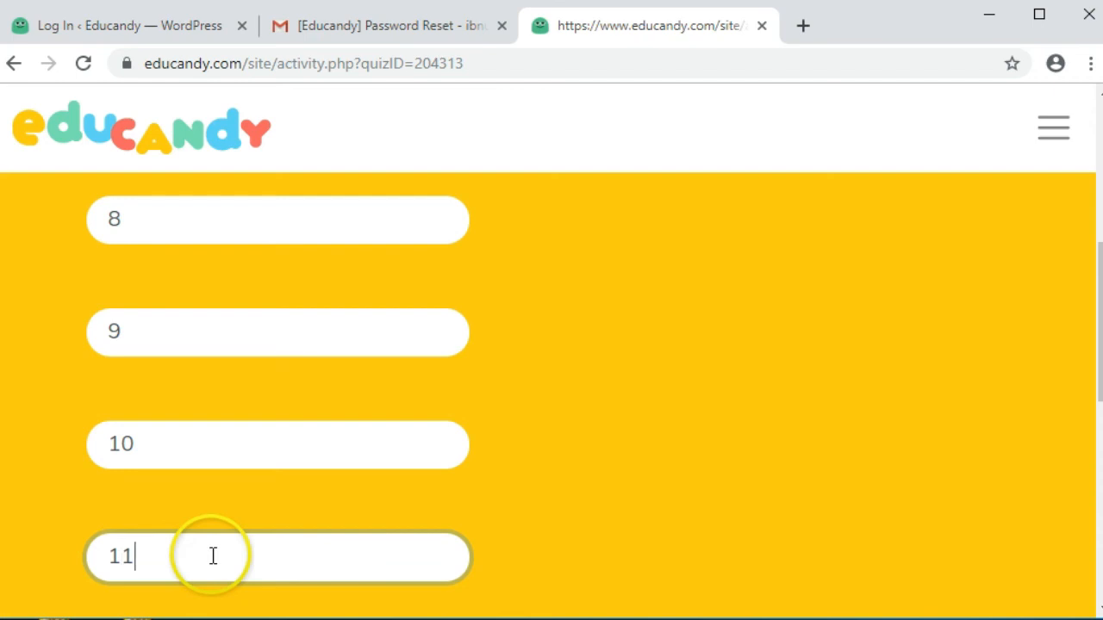
left_click_drag(1097, 316, 1097, 392)
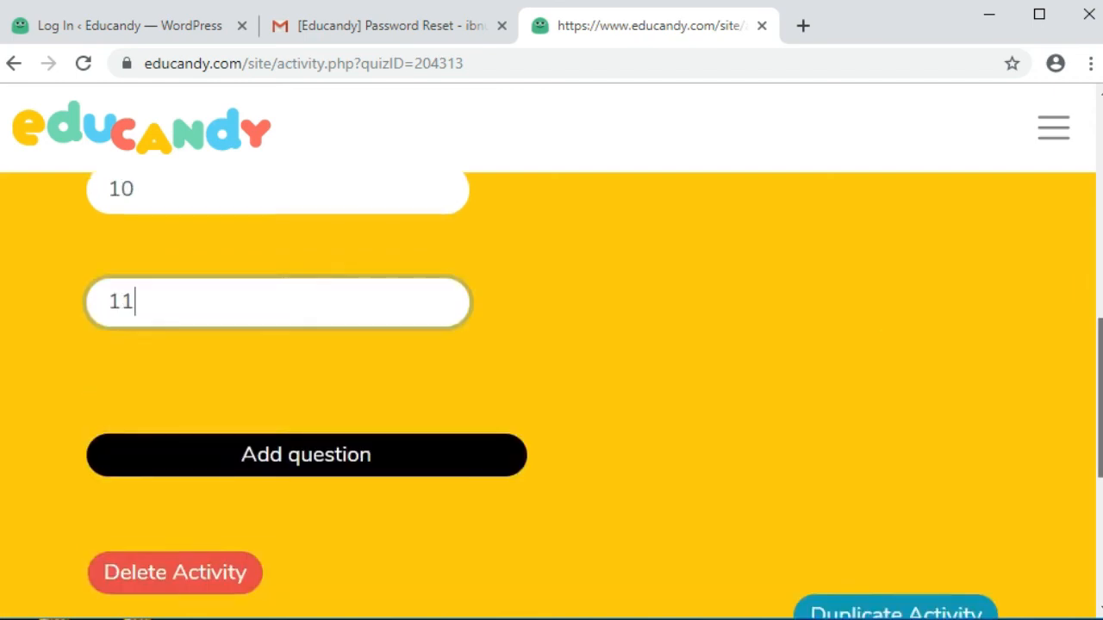
scroll(517, 399, "down", 1)
left_click(377, 402)
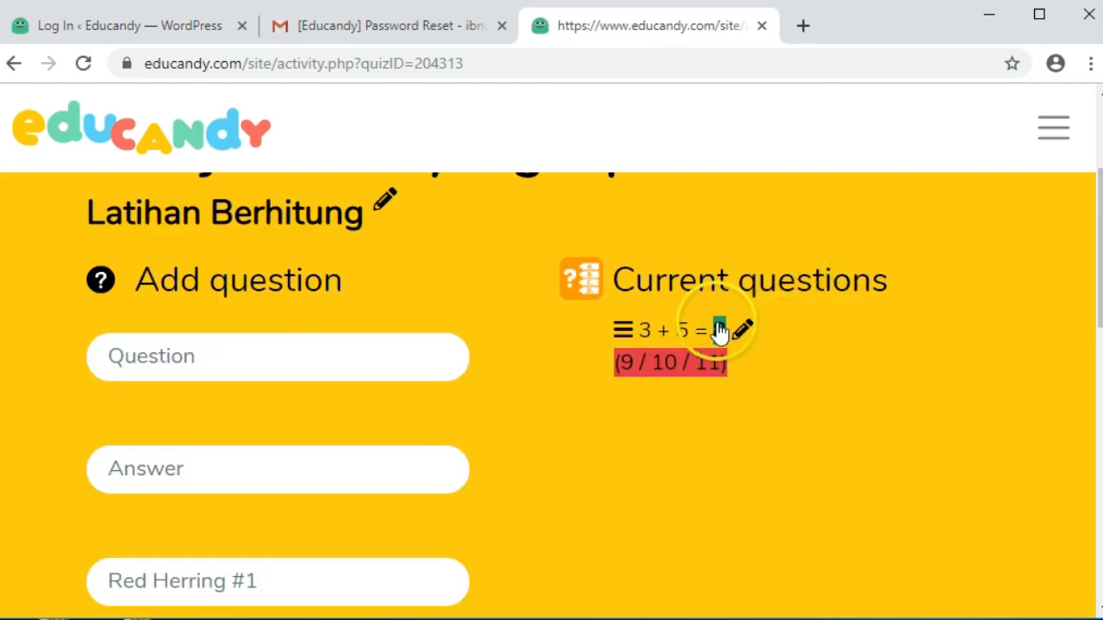
Step: Fill in the second quiz question as "2 - 3 =" with the correct answer "- 1"
left_click(227, 348)
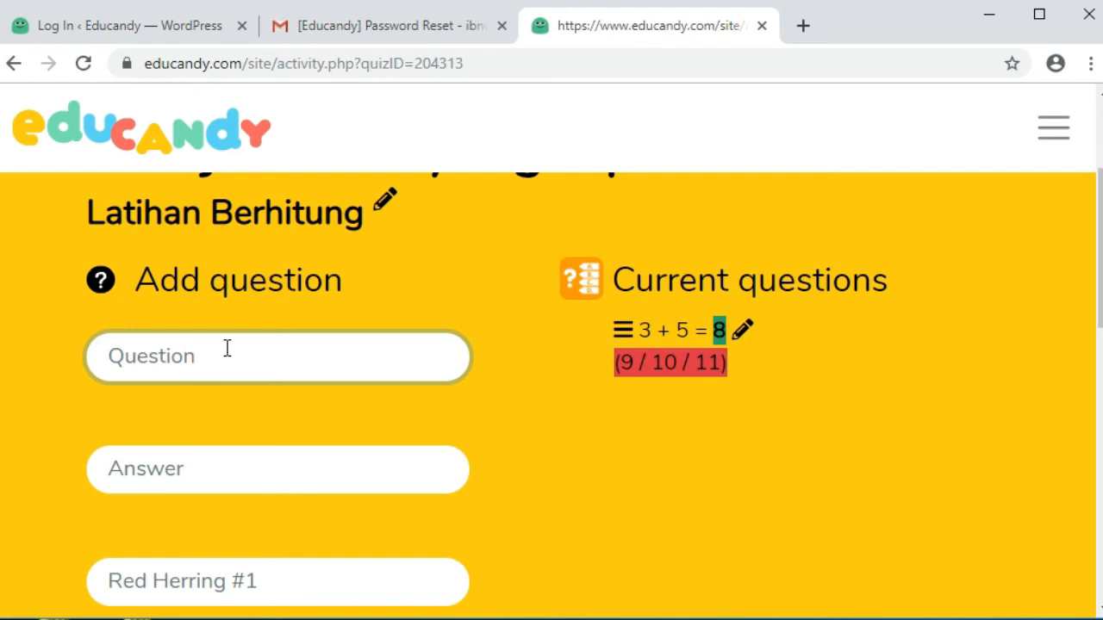
type("2 - 3 =")
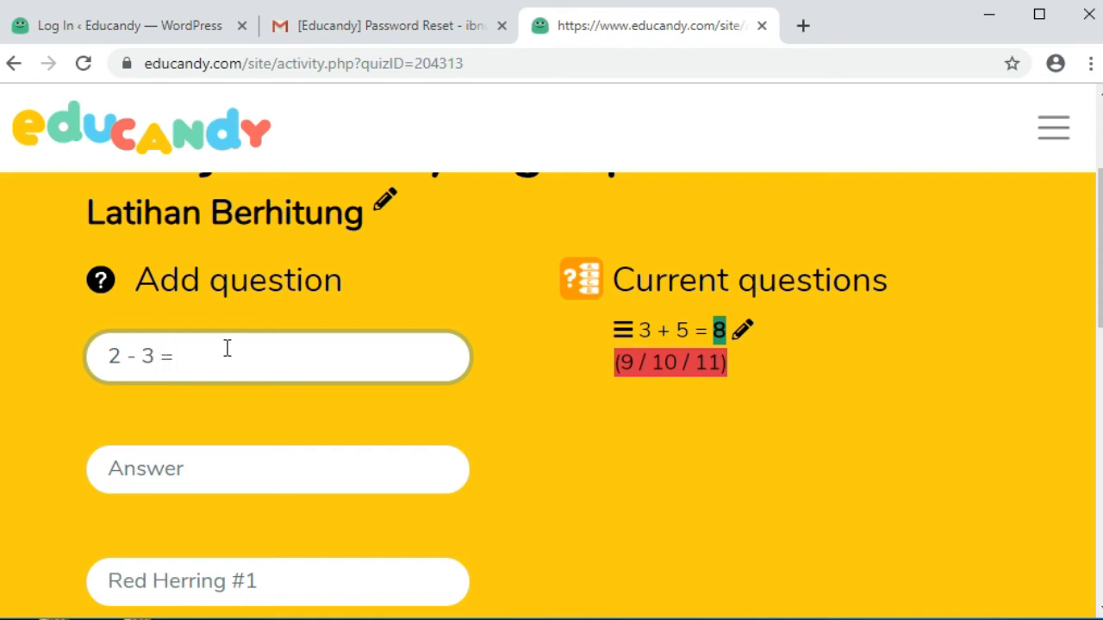
left_click(159, 476)
type("- 1")
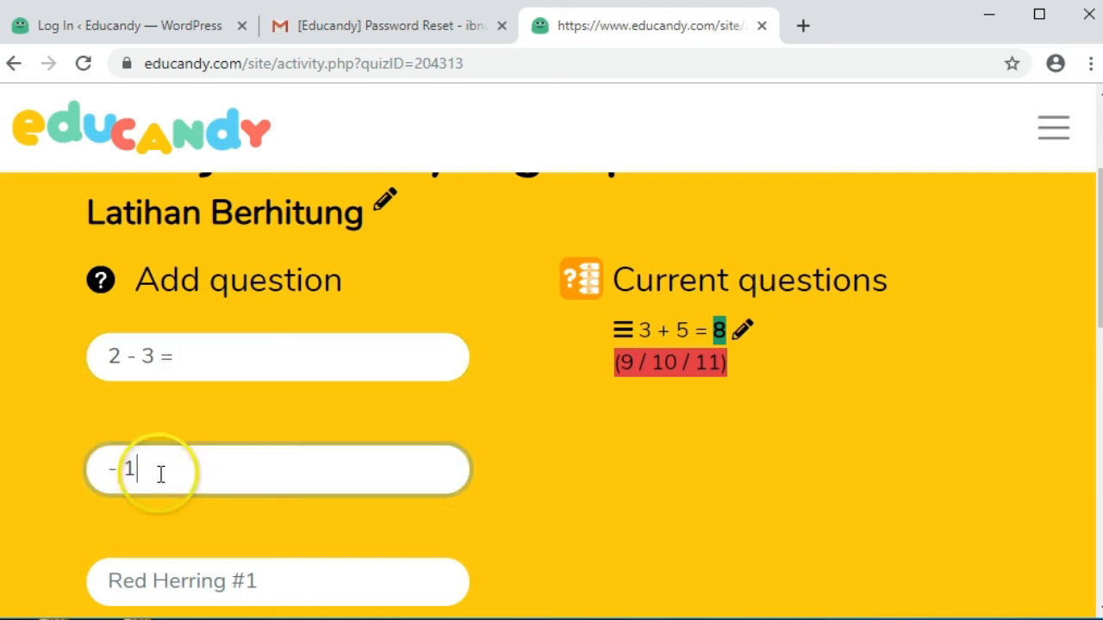
Step: Enter 0, 2 and 5 as the red herrings for "2 - 3 =" and add the question to the quiz
left_click(158, 591)
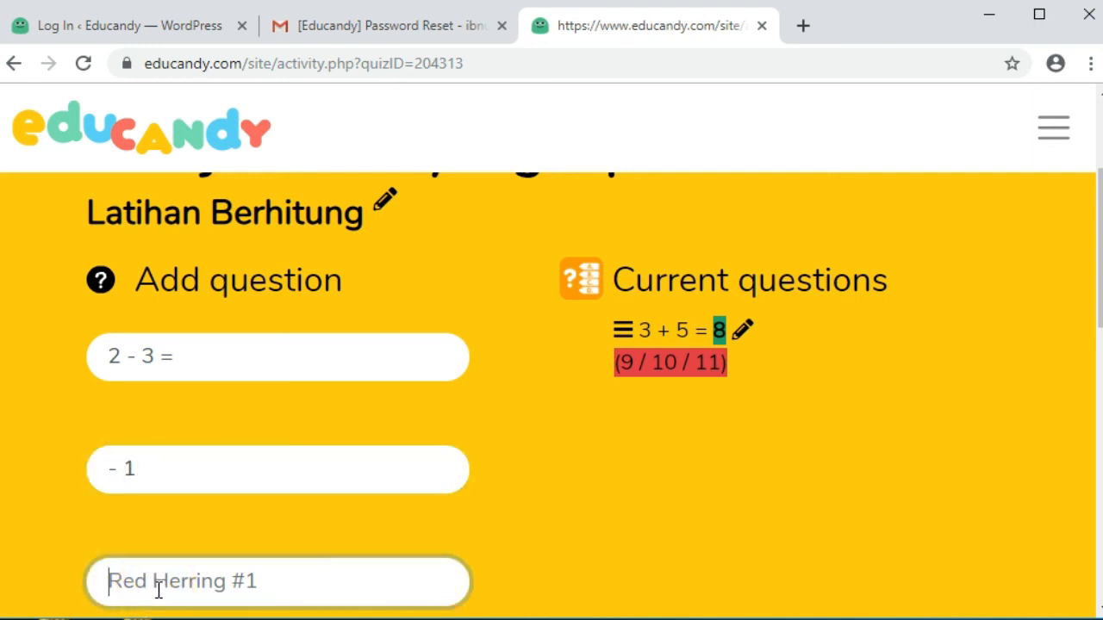
type("0")
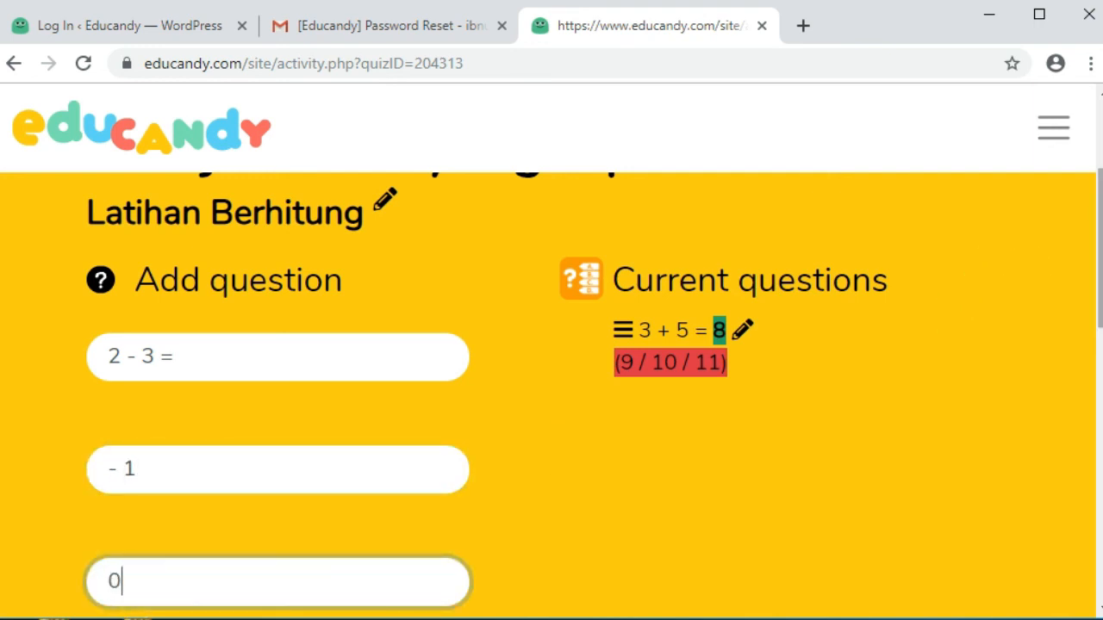
left_click_drag(1099, 251, 1099, 329)
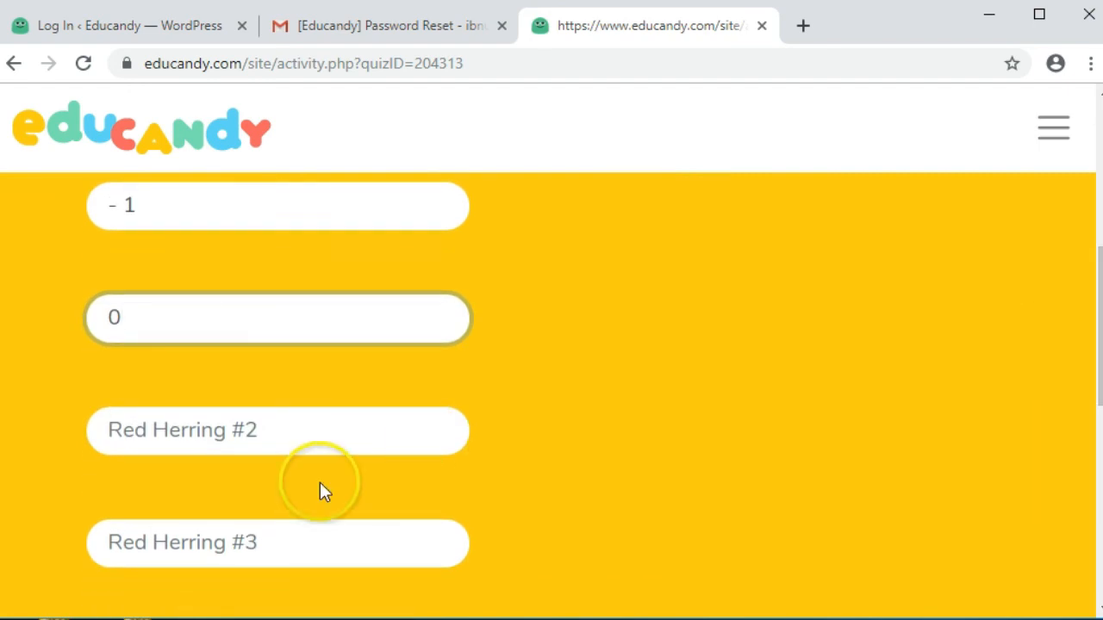
left_click(271, 425)
type("2")
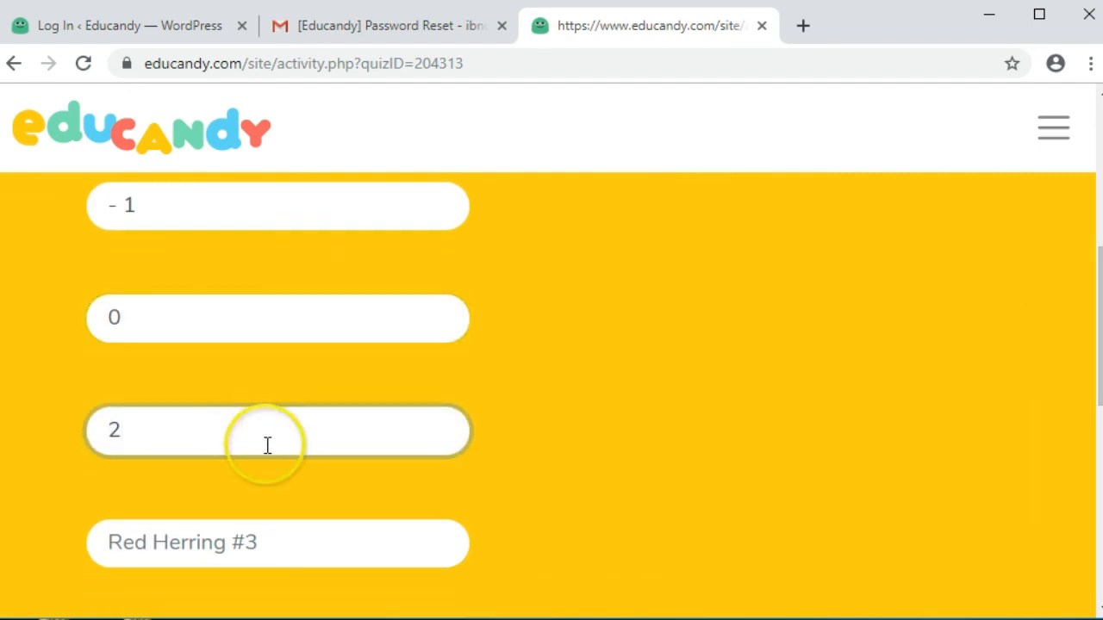
left_click(199, 541)
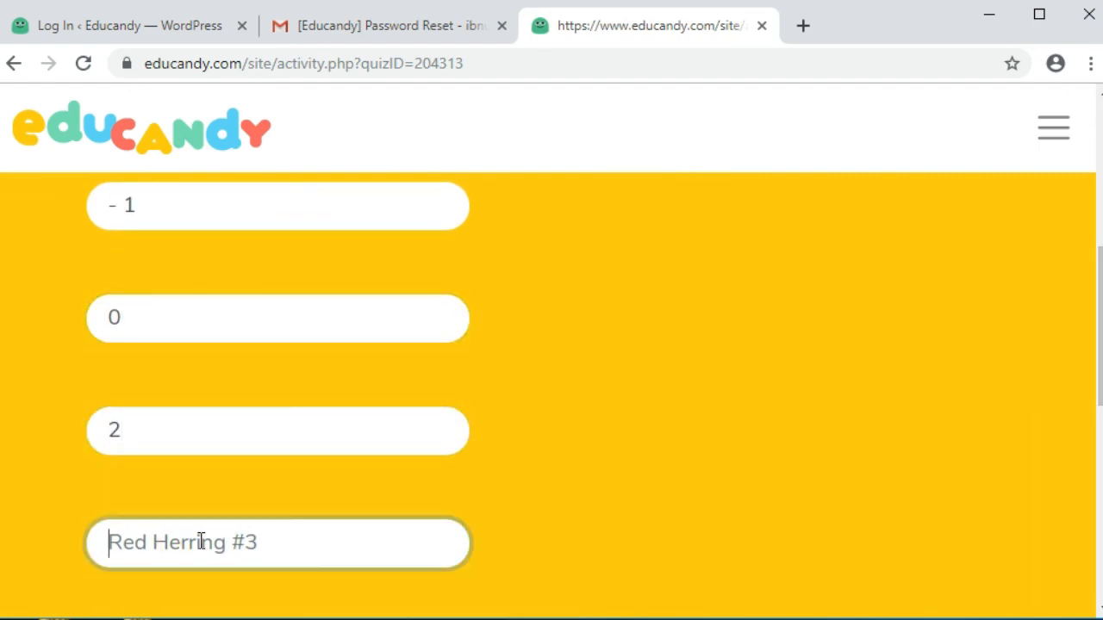
type("5")
left_click(1097, 320)
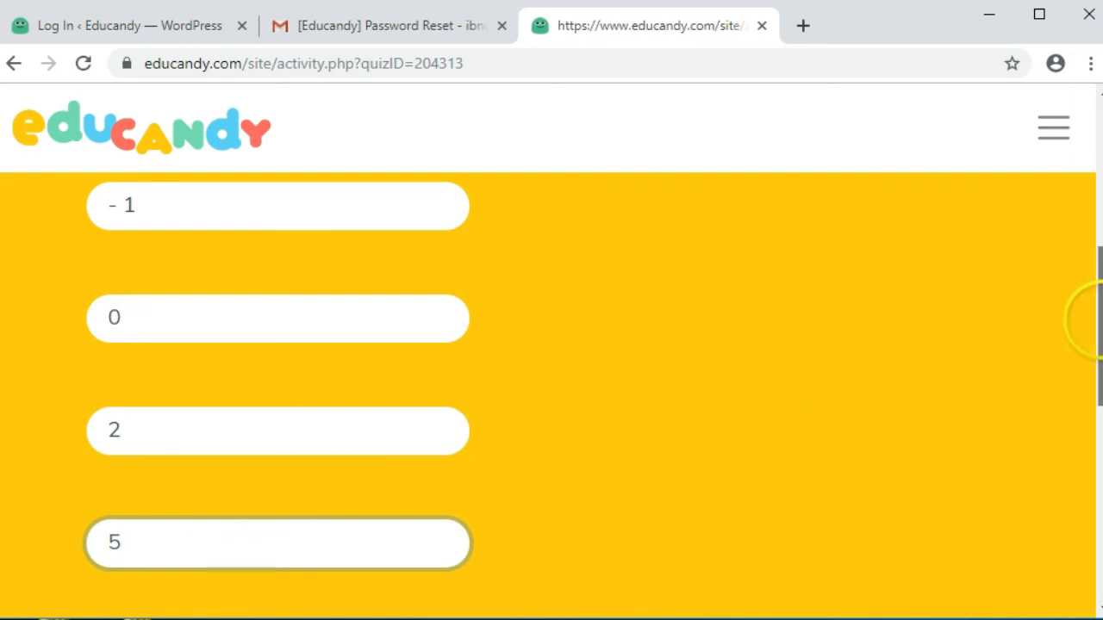
left_click_drag(1087, 319, 1083, 414)
left_click(342, 394)
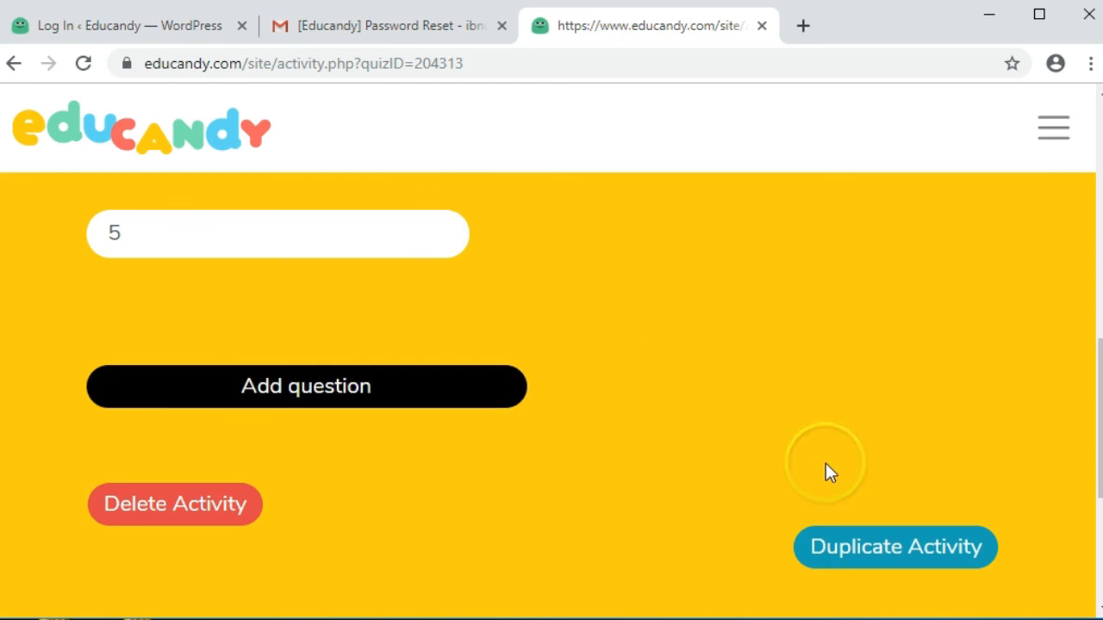
Step: Fill in the third quiz question as "7 + 3 =" with the correct answer 10
left_click(264, 374)
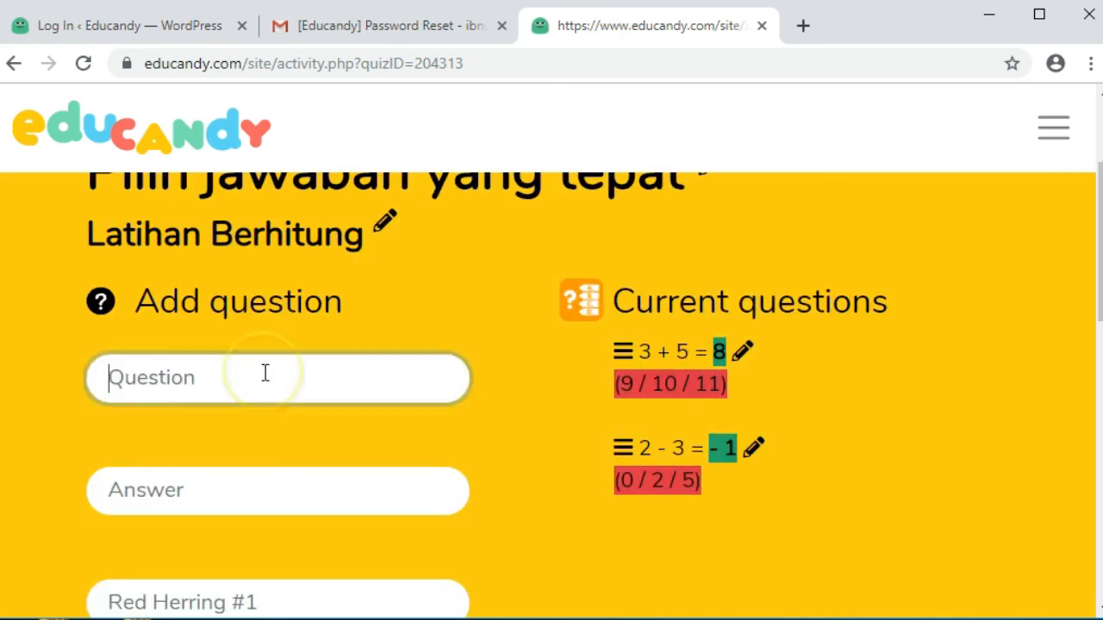
type("7 + 3 =")
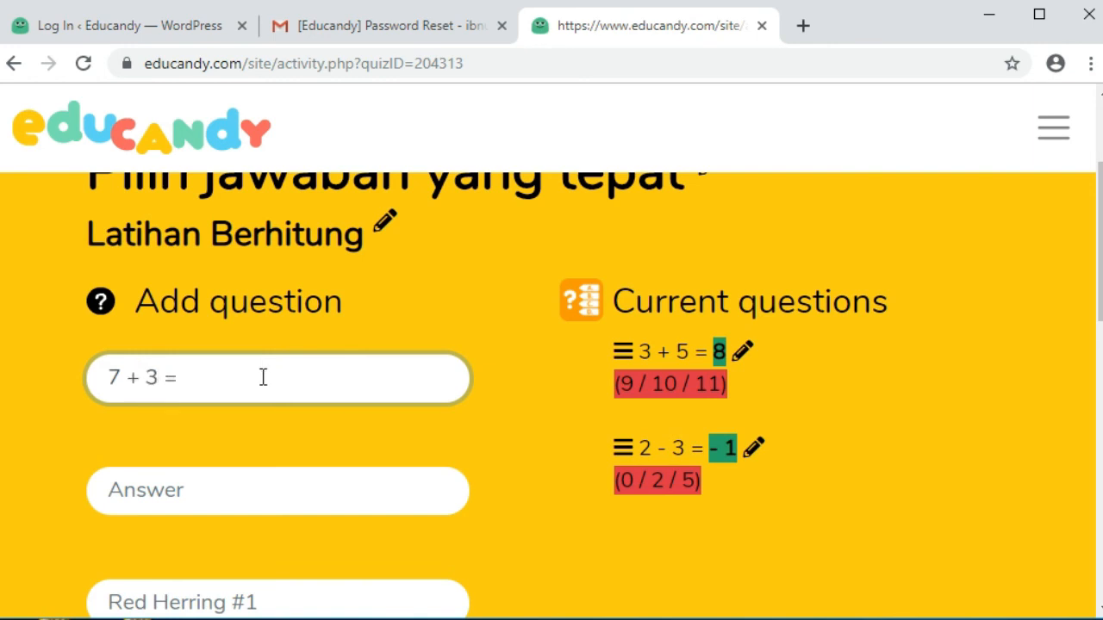
left_click(198, 497)
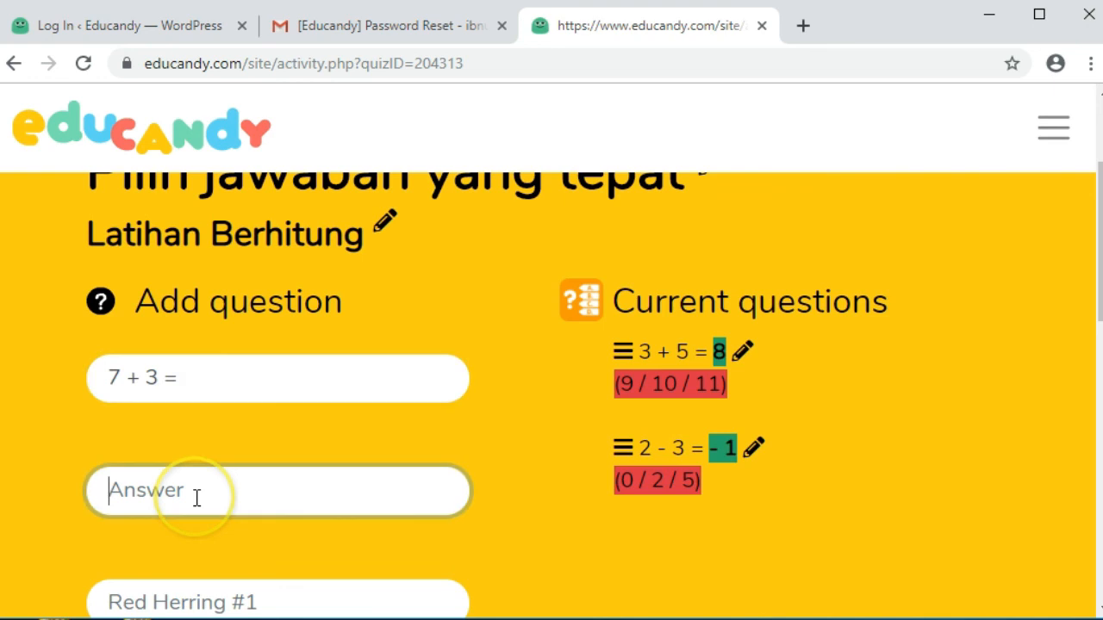
type("10")
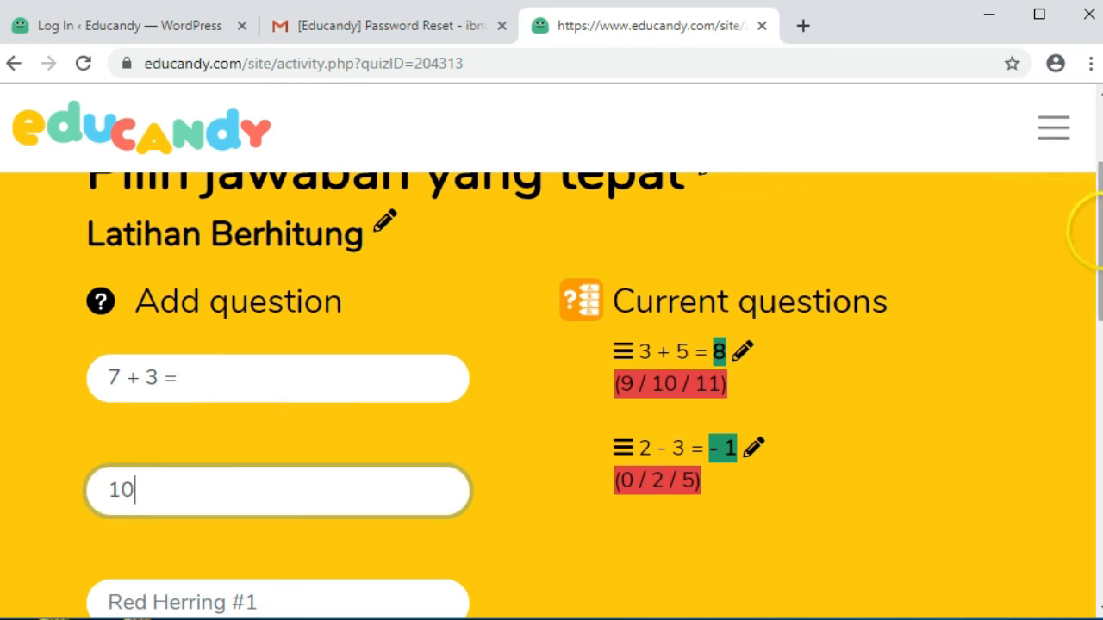
Step: Enter 13, 15 and 17 as the red herrings for "7 + 3 =" and add the question to the quiz
left_click_drag(1100, 243, 1101, 310)
scroll(1087, 311, "down", 1)
left_click(268, 332)
type("13")
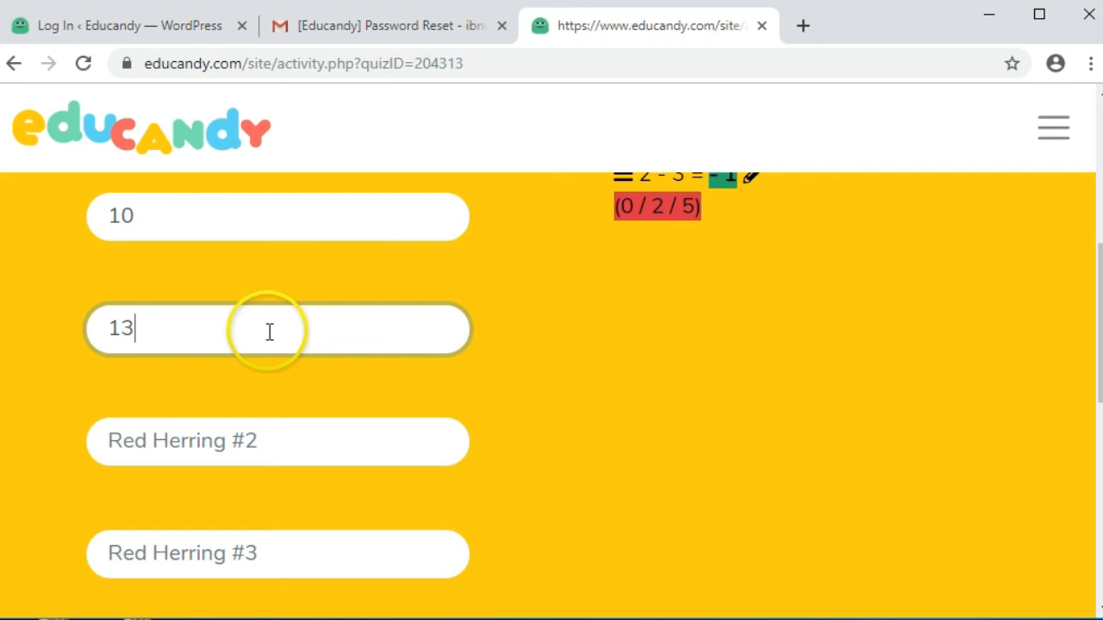
left_click(195, 449)
type("15")
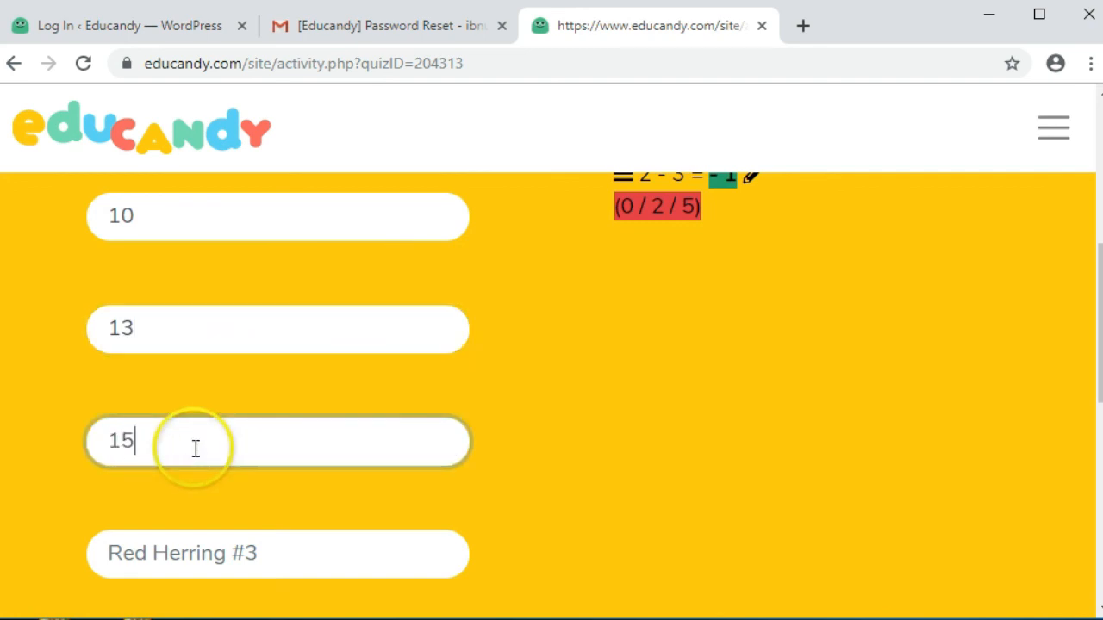
left_click(186, 550)
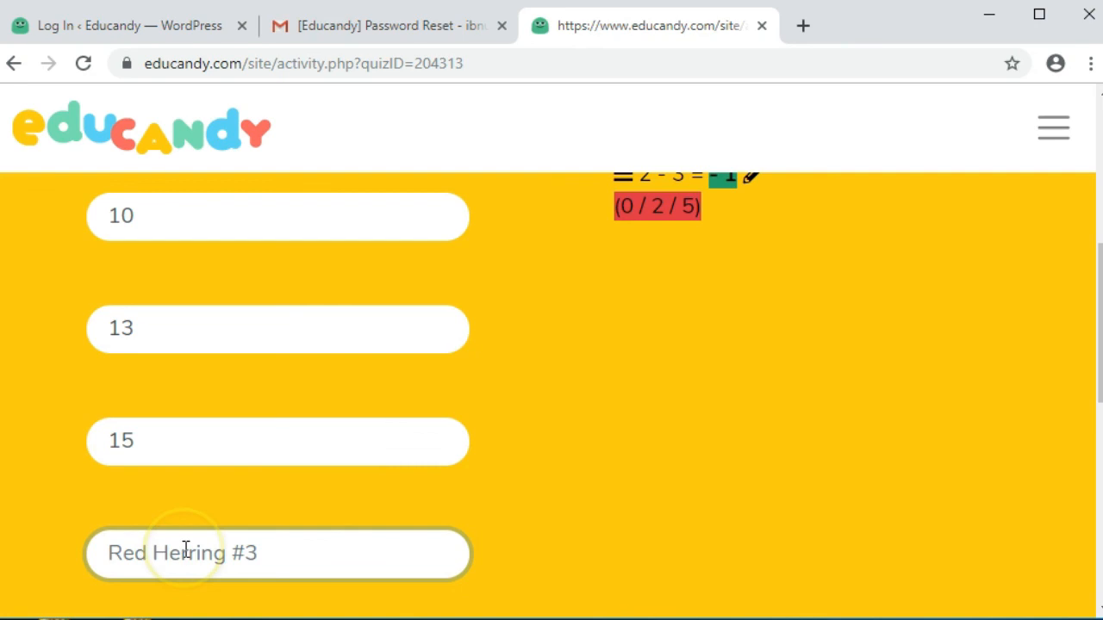
type("17")
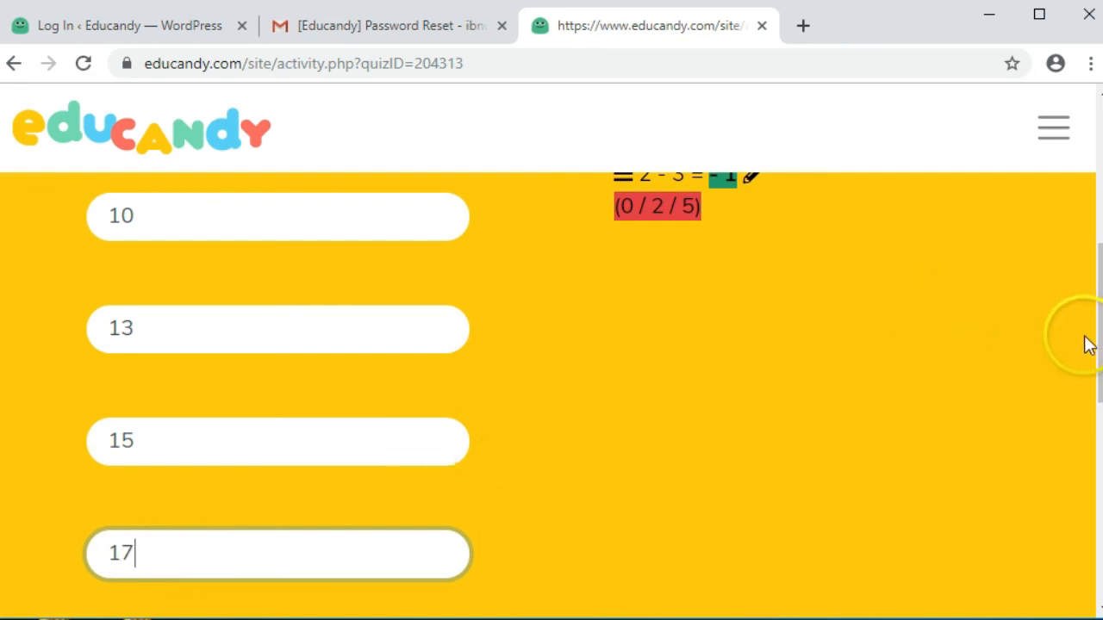
left_click_drag(1087, 332, 1088, 383)
type("7")
scroll(365, 401, "down", 2)
left_click(327, 449)
Step: Review the Play, Share and Embed sections of the "Pilih jawaban yang tepat" activity, including the full embed snippet
left_click_drag(1092, 248, 1095, 345)
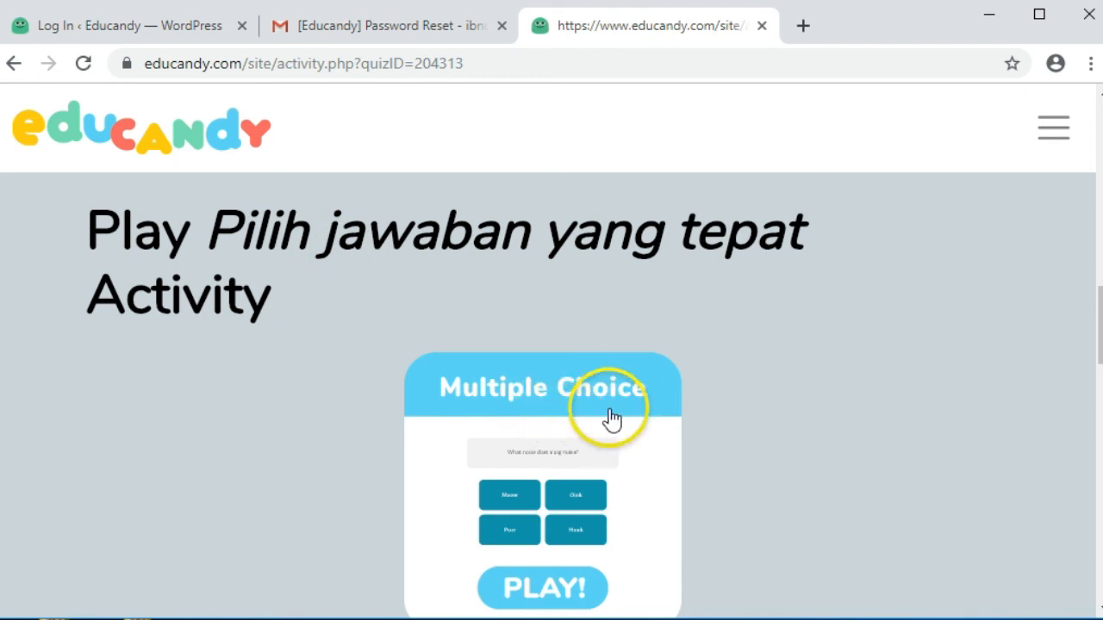
left_click_drag(1096, 321, 1095, 426)
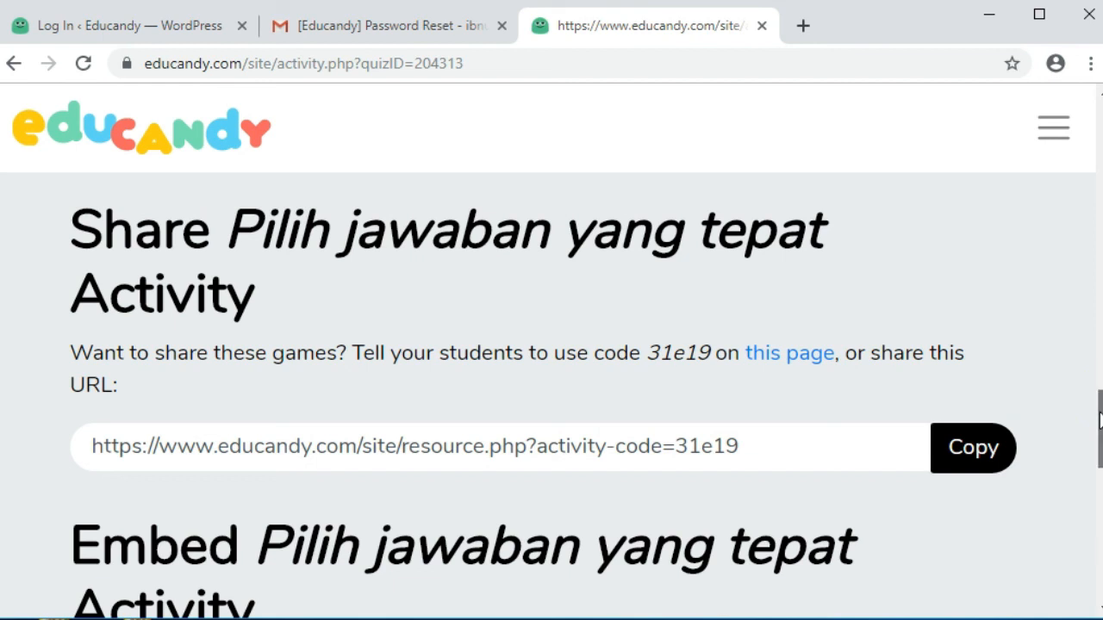
left_click_drag(1099, 419, 1098, 475)
left_click(600, 424)
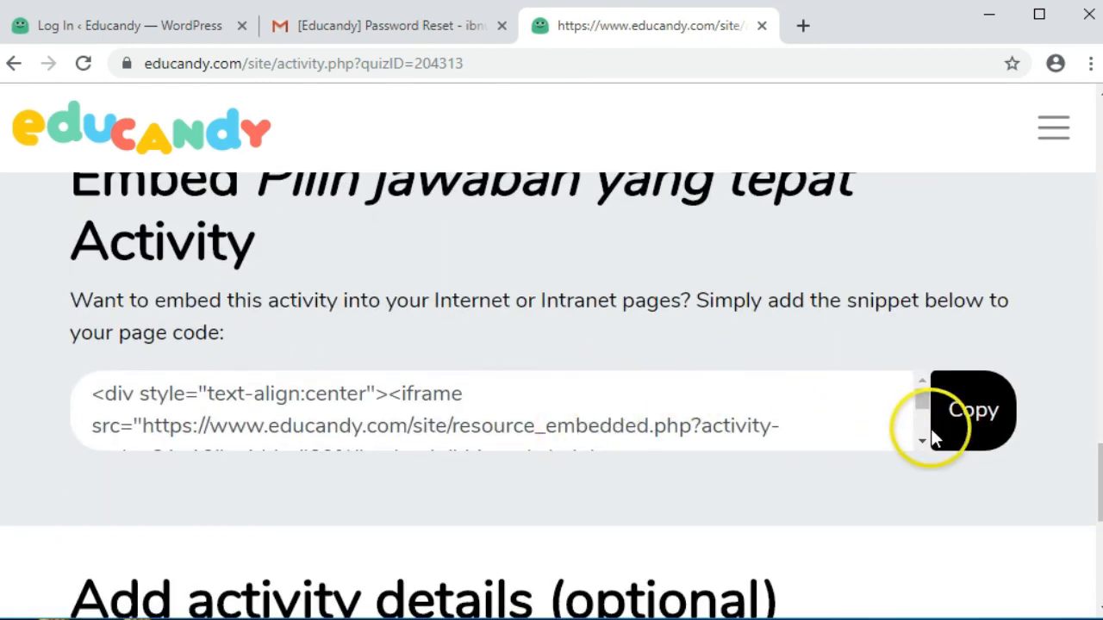
left_click(923, 401)
left_click_drag(923, 401, 923, 431)
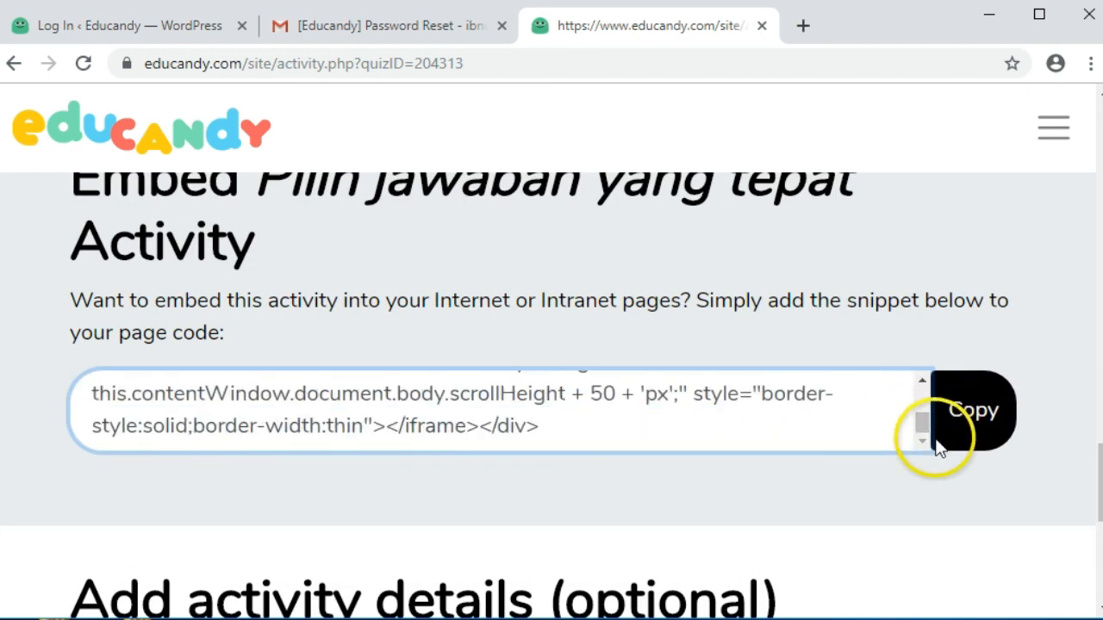
left_click_drag(1099, 483, 1098, 345)
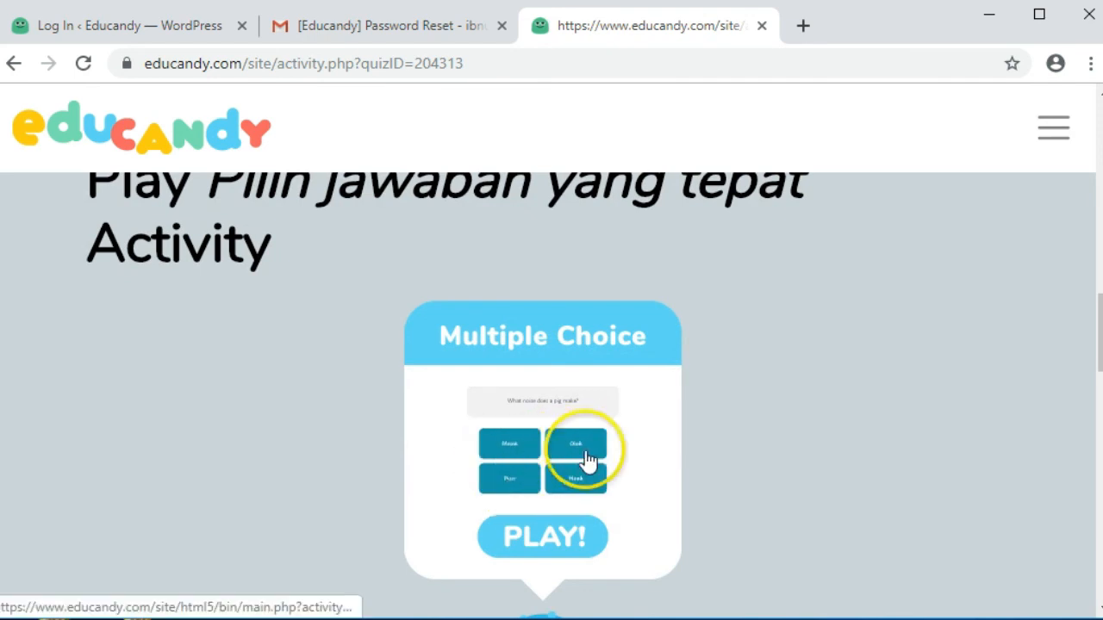
Step: Play the activity's Multiple Choice game, answering "2 - 3 =" with "- 1" and "3 + 5 =" with 11
left_click(548, 455)
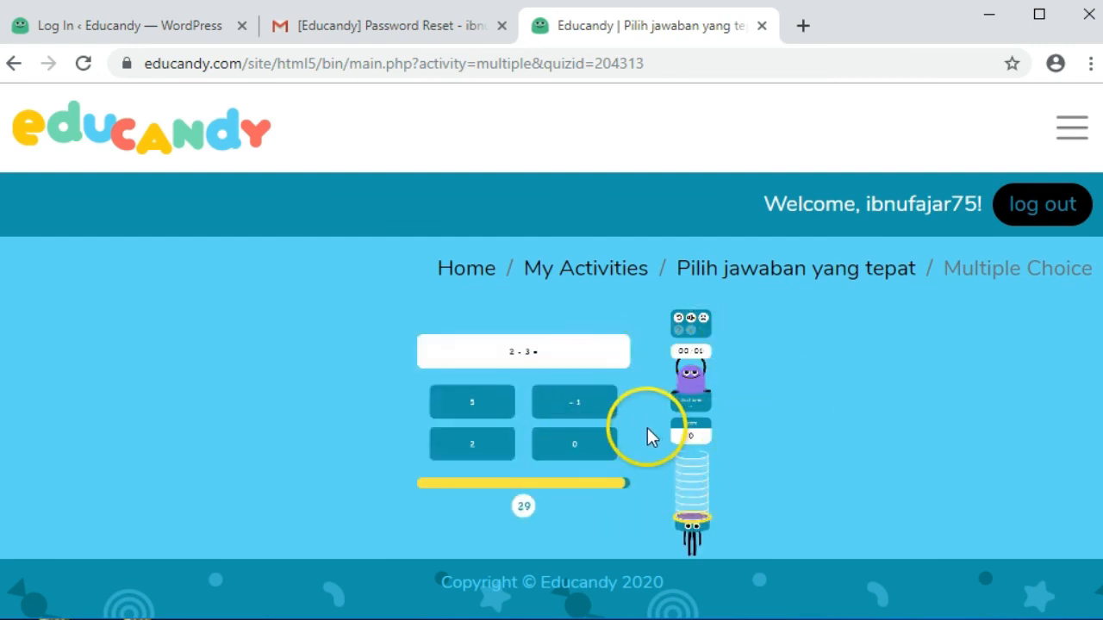
left_click(583, 416)
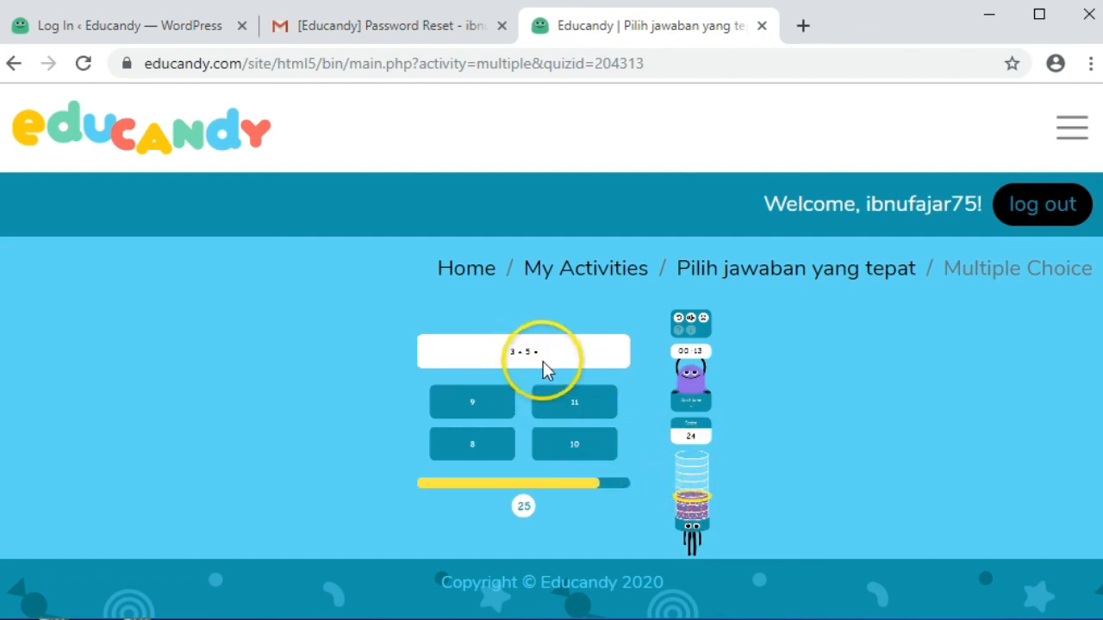
left_click(583, 414)
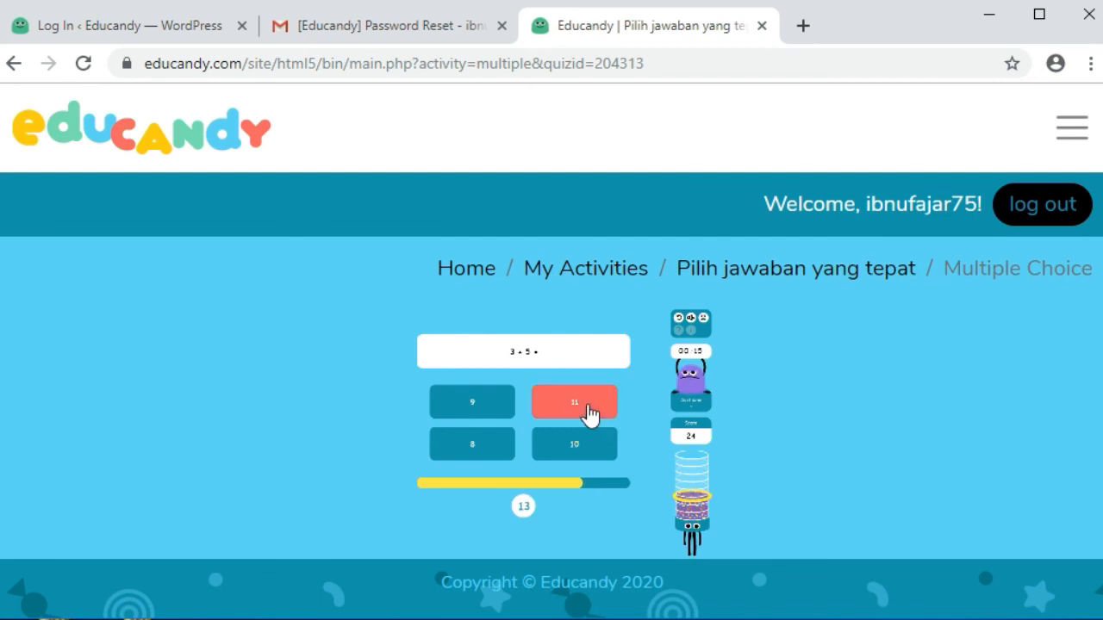